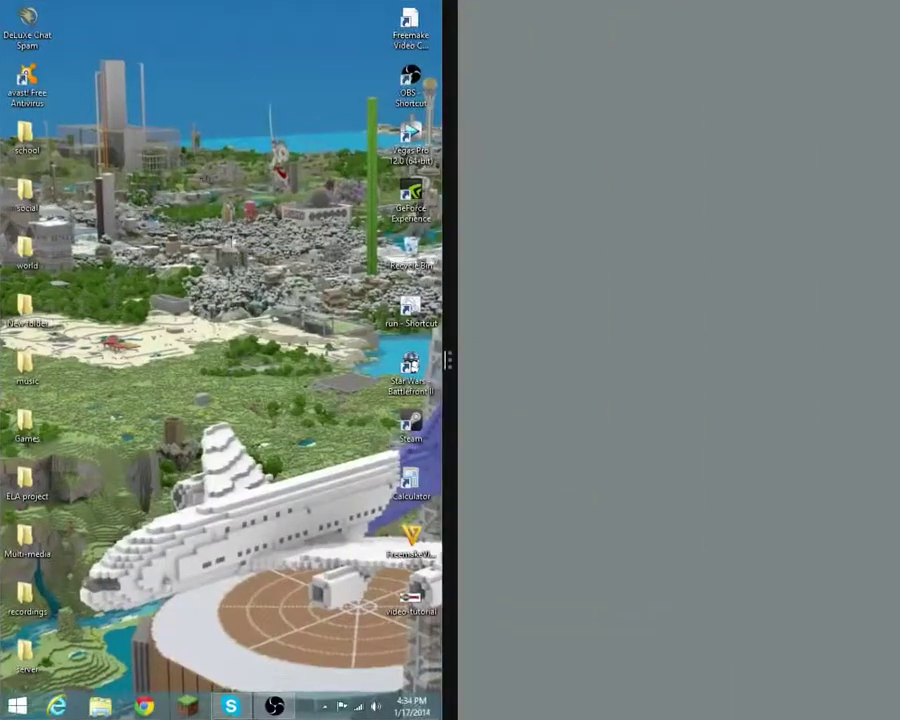
Restore the desktop to full screen and minimize the OBS recorder window
click(893, 366)
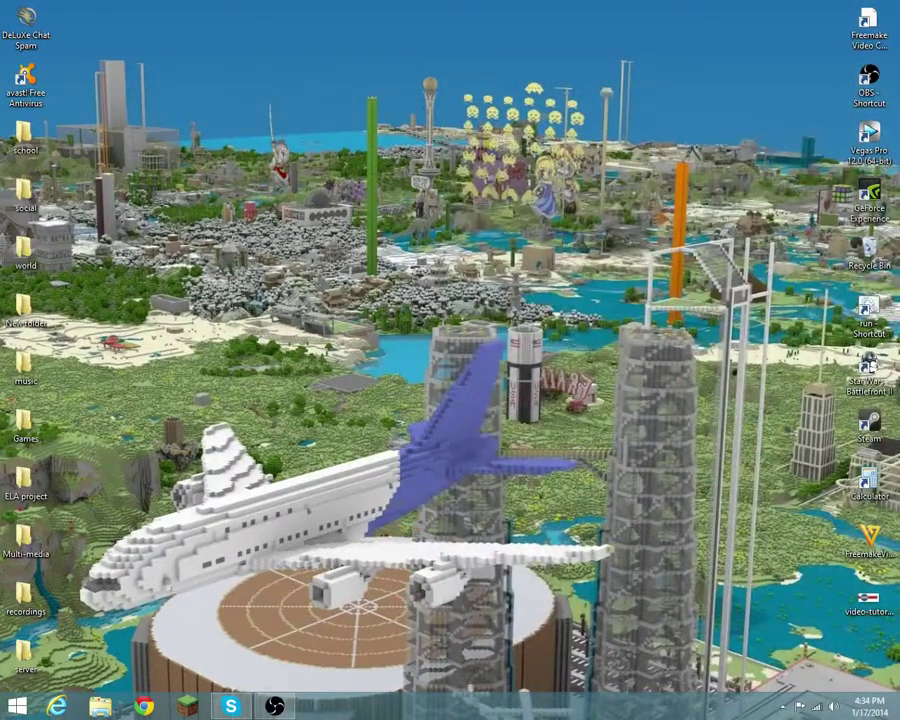
mouse_move(274, 707)
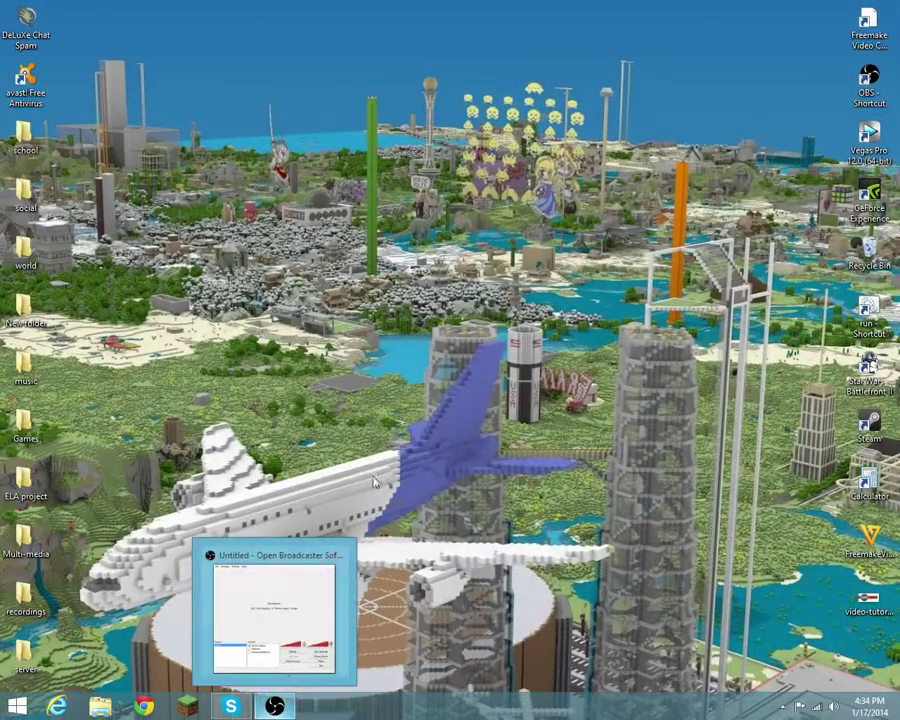
click(310, 607)
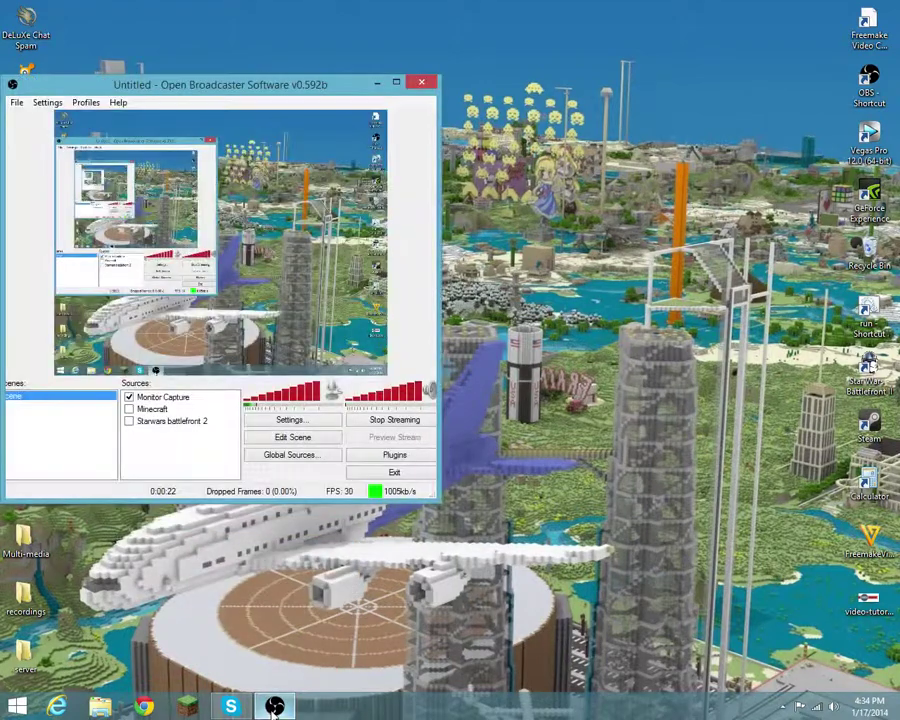
click(376, 83)
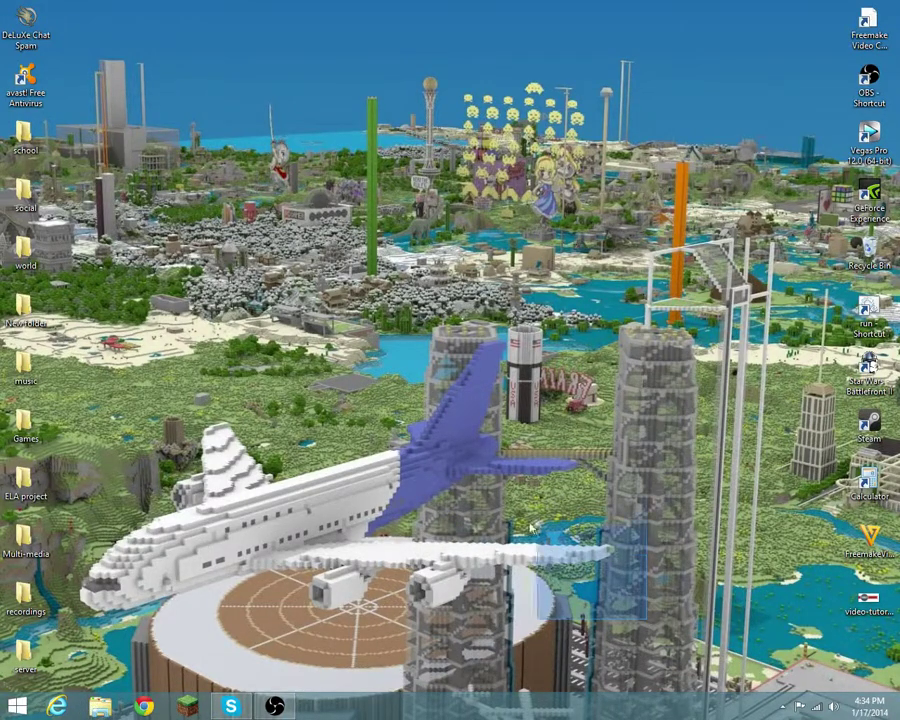
mouse_move(645, 620)
mouse_down()
mouse_move(422, 366)
mouse_move(400, 318)
mouse_up()
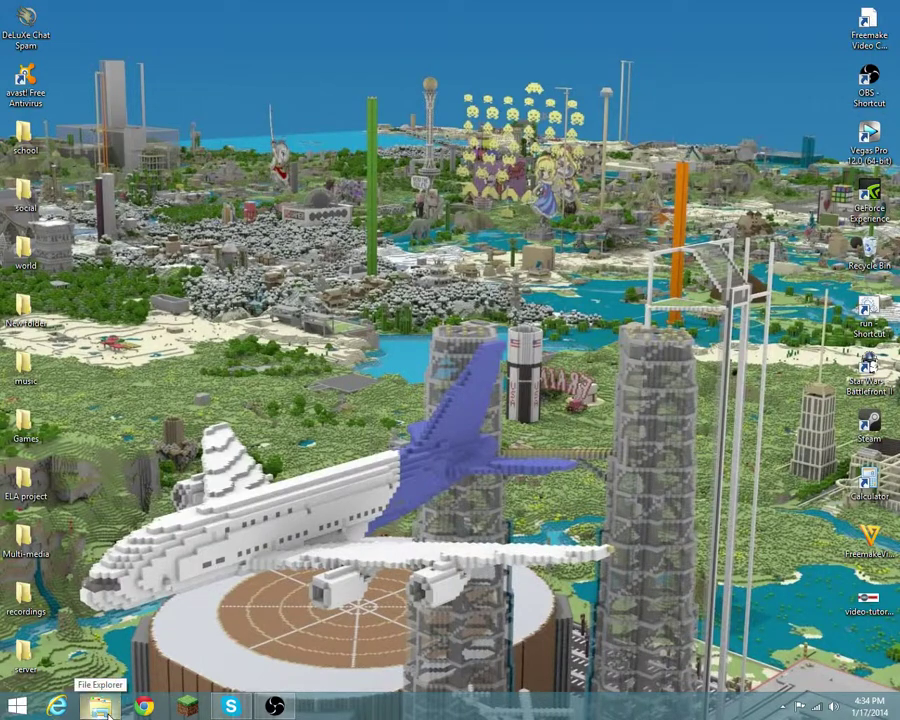
Open File Explorer at This PC and reposition its window
click(103, 706)
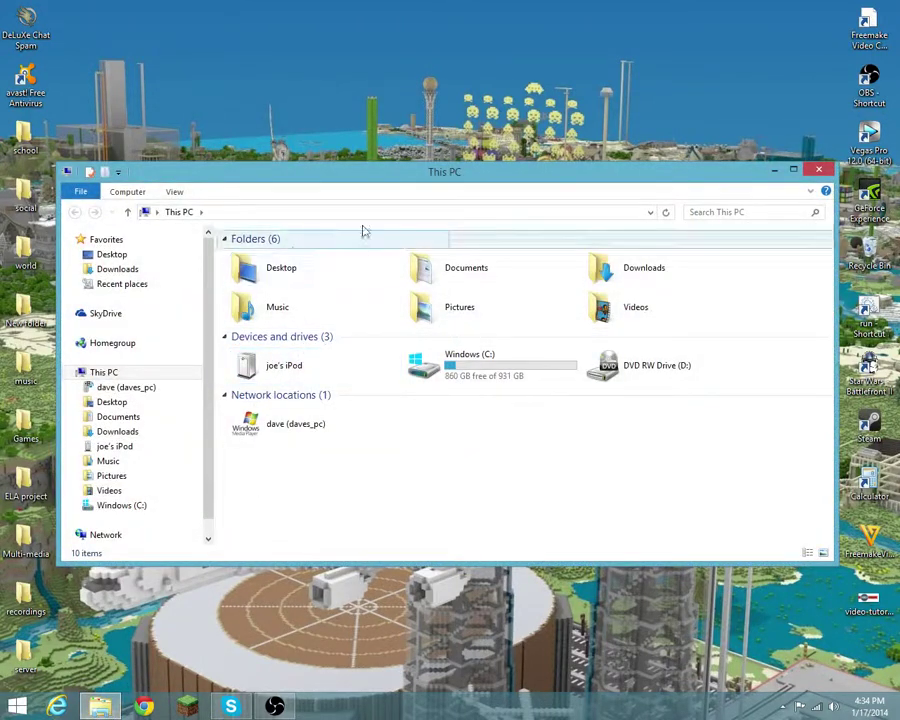
mouse_move(390, 177)
mouse_down()
mouse_move(382, 158)
mouse_move(381, 176)
mouse_up()
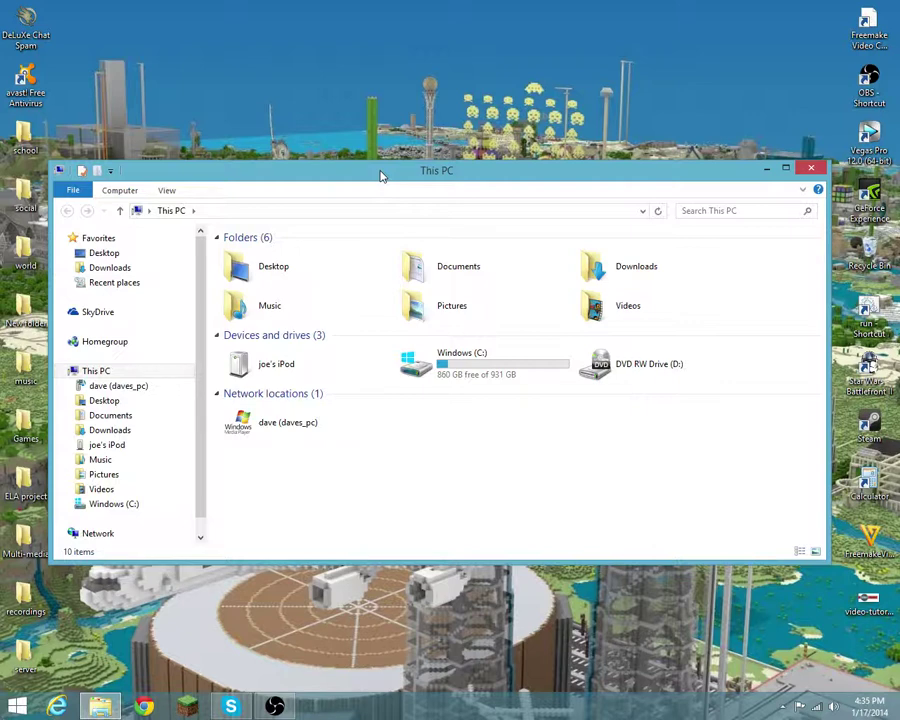
drag(380, 176, 375, 194)
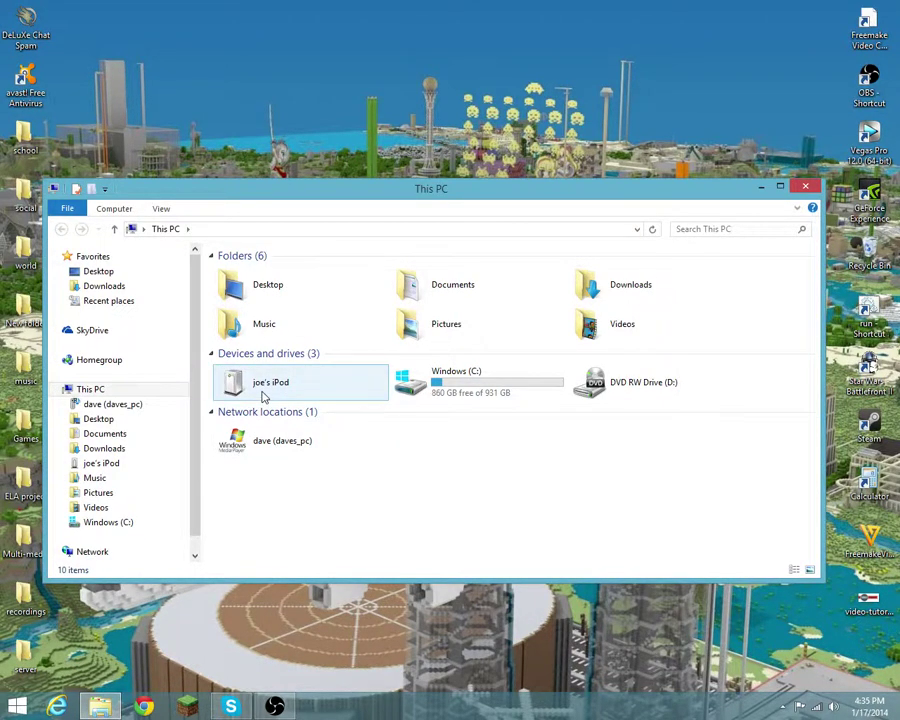
Browse the iPod's Internal Storage > DCIM > 823WGTMA and select IMG_1107
double_click(264, 397)
double_click(297, 262)
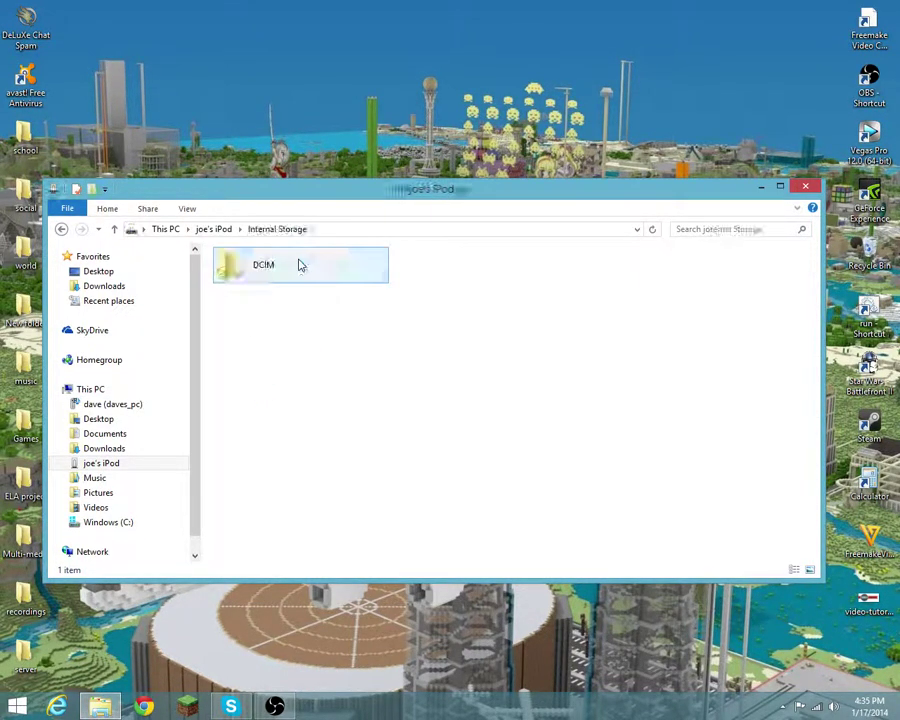
double_click(297, 262)
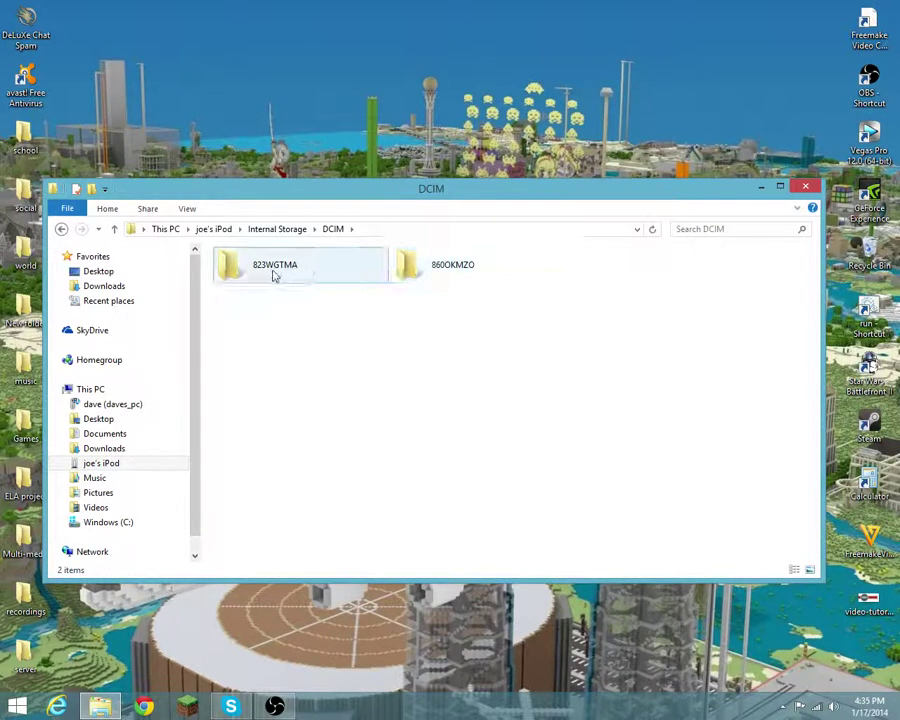
click(285, 280)
double_click(285, 280)
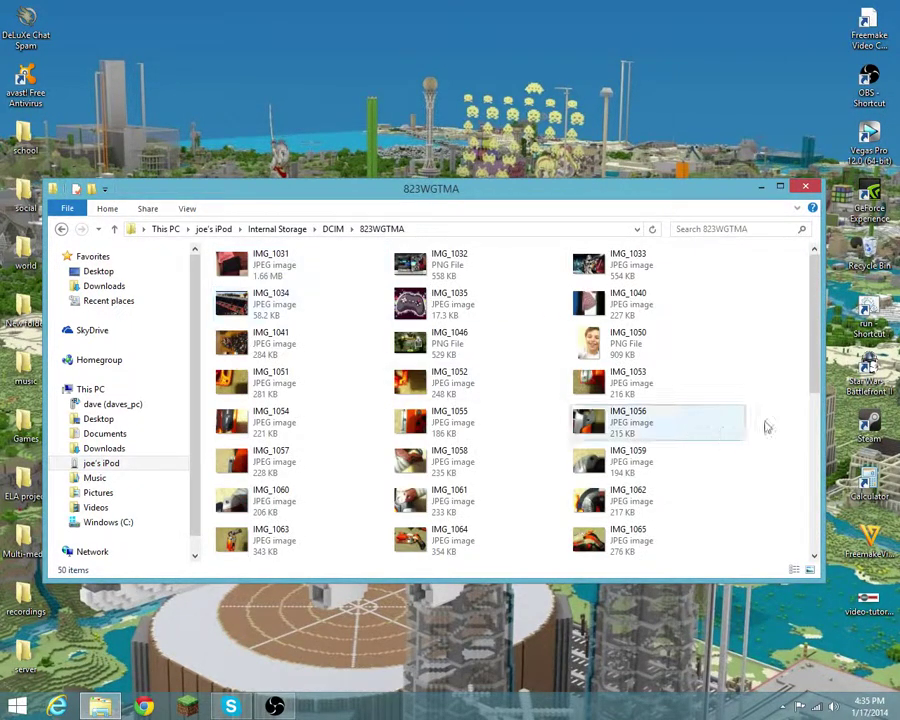
drag(814, 362, 838, 510)
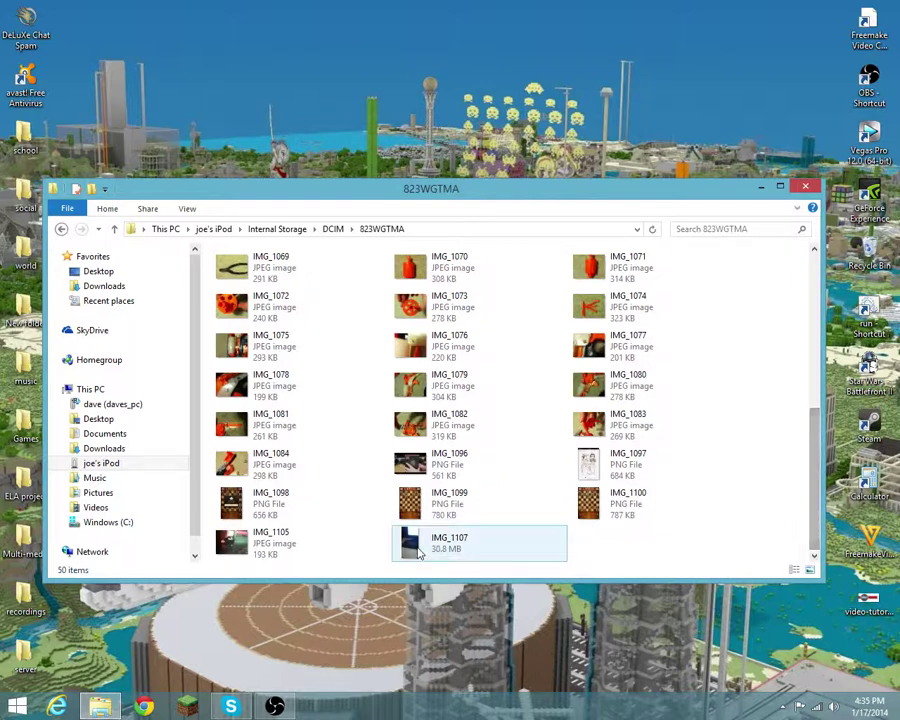
click(418, 553)
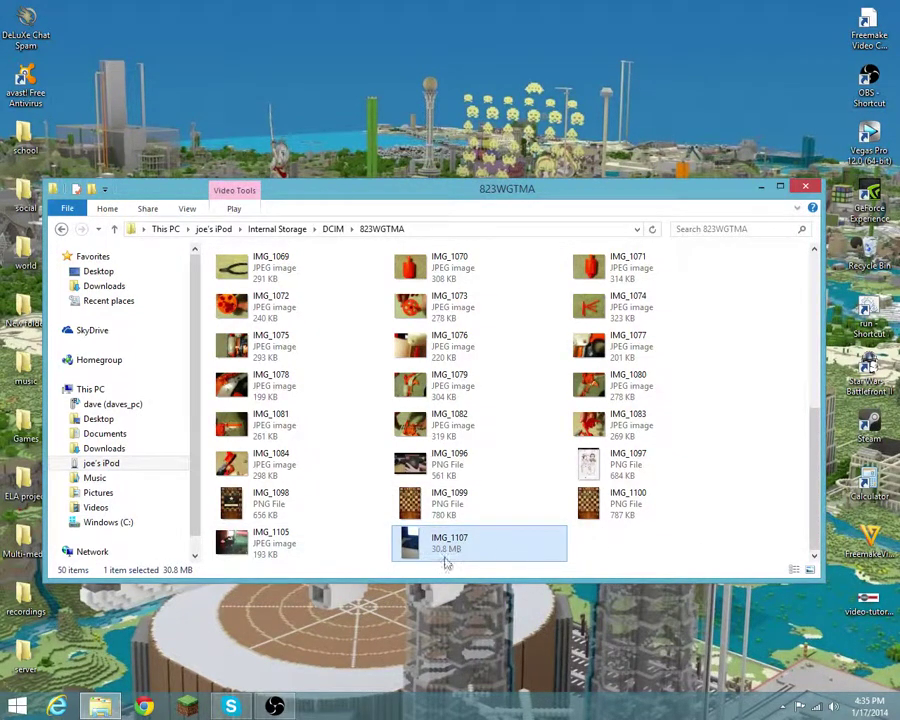
Minimize the folder and launch the Freemake installer in English past the welcome page
click(760, 186)
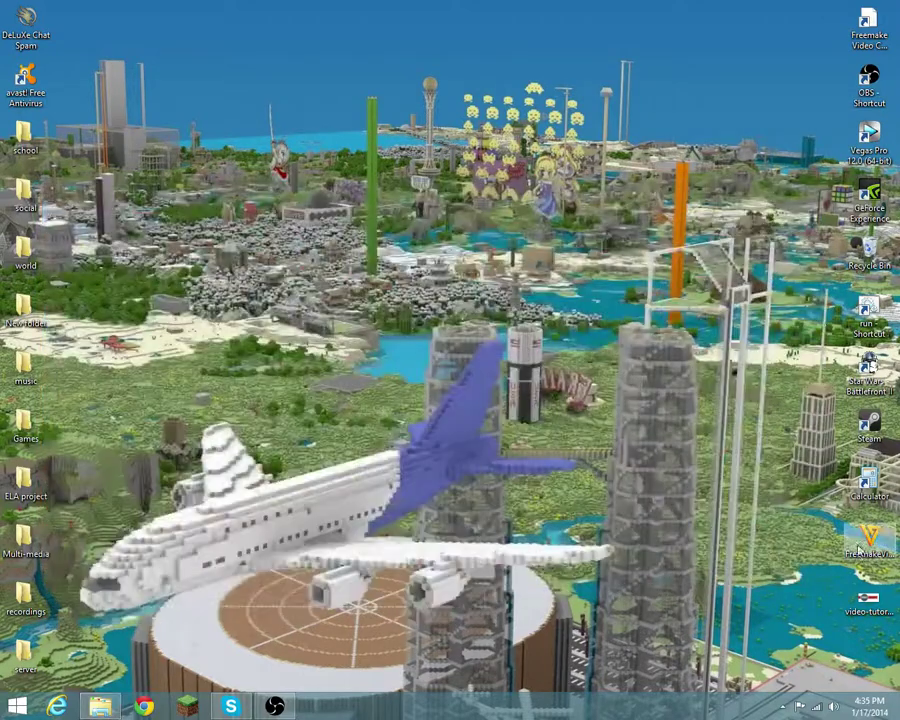
click(859, 556)
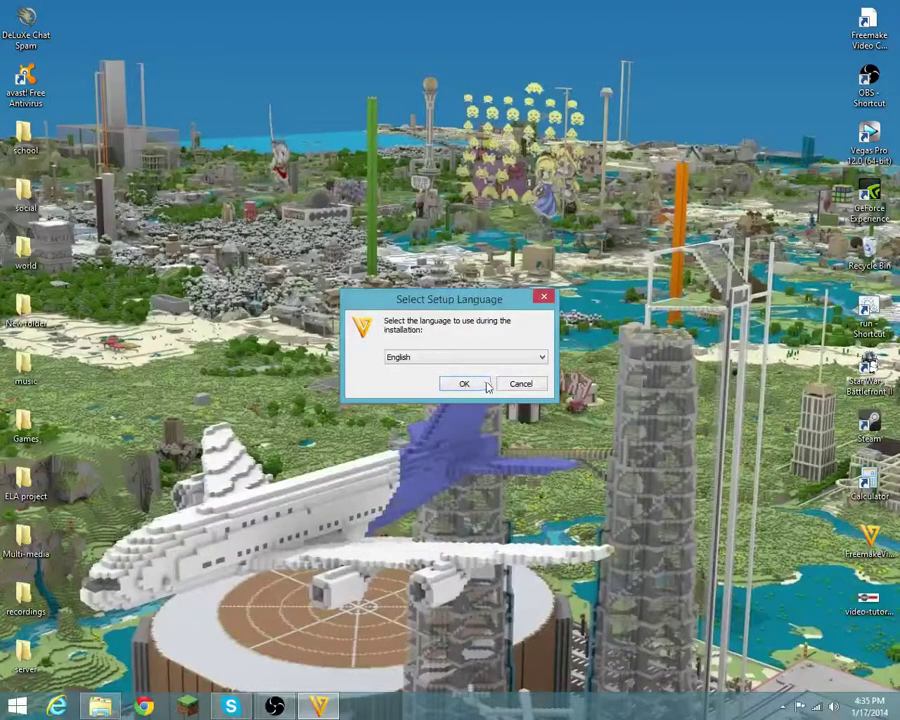
click(484, 385)
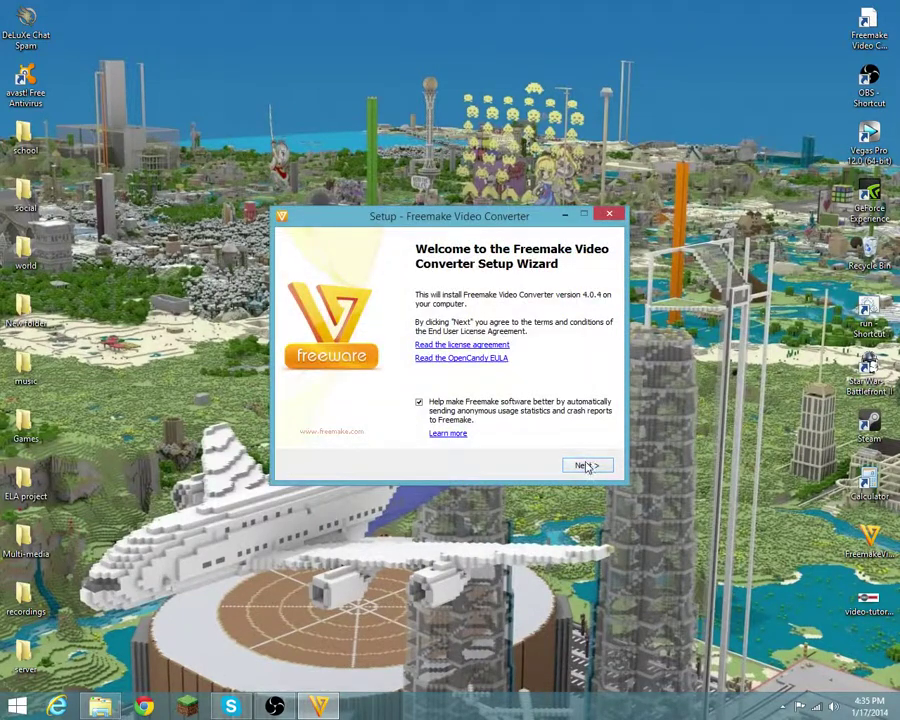
click(587, 466)
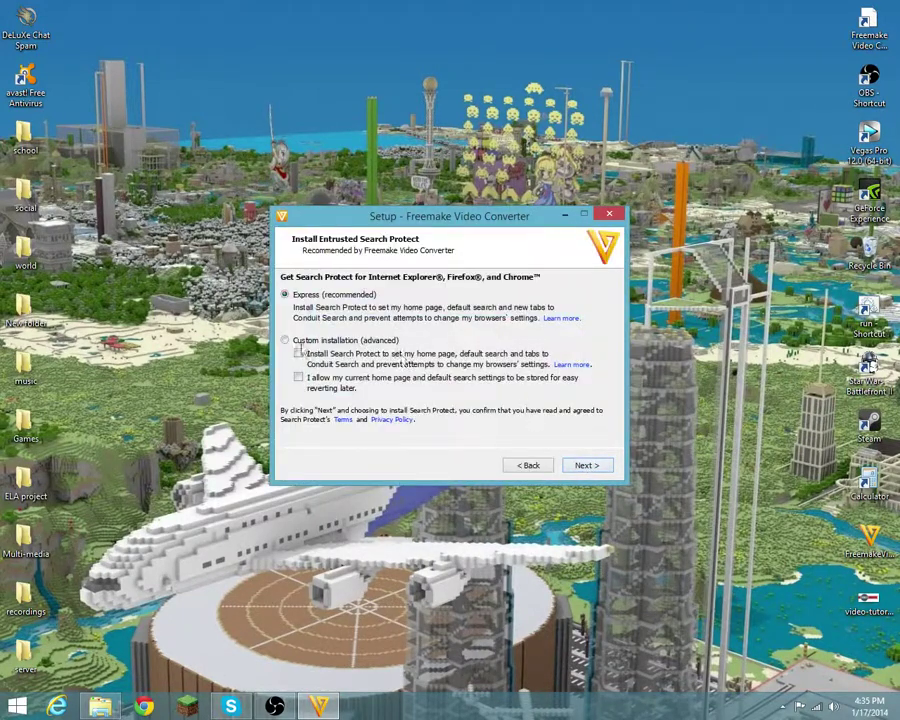
Decline the Search Protect and Outfox.TV offers via custom installation
click(289, 341)
click(297, 354)
click(298, 377)
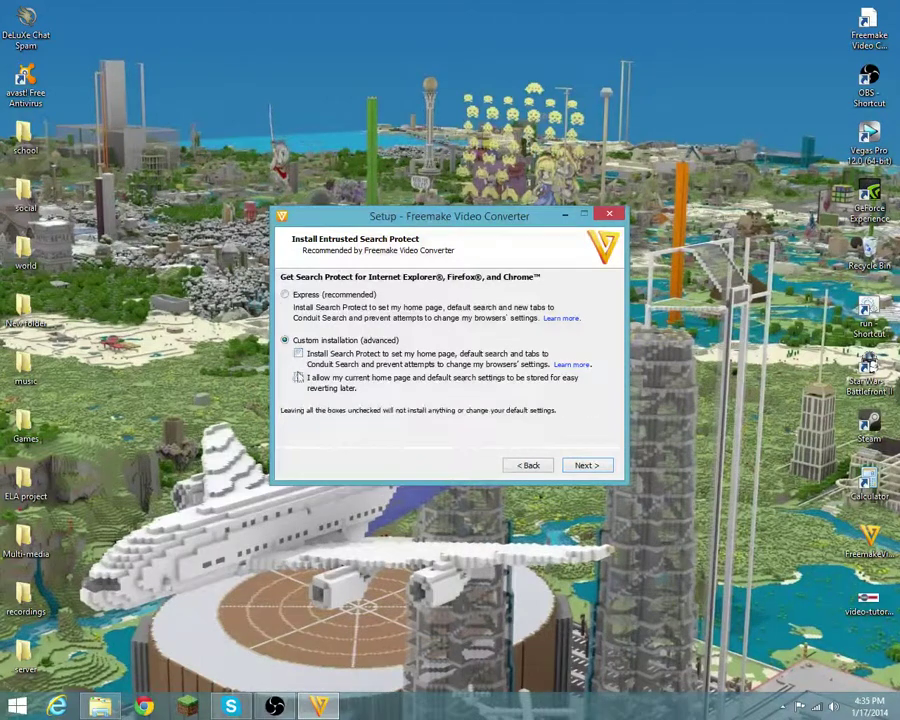
click(581, 468)
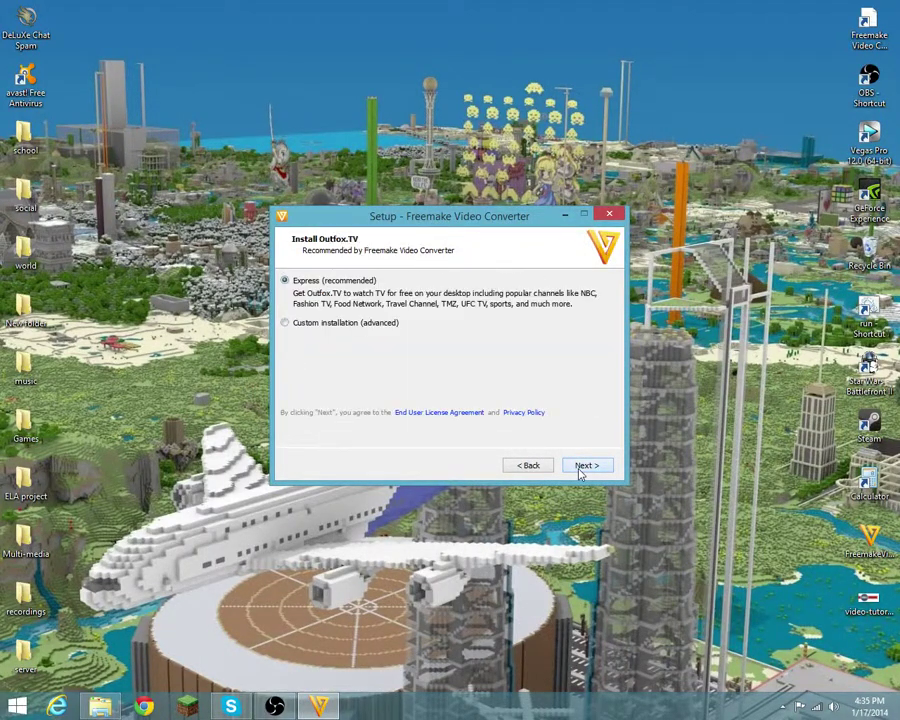
click(372, 324)
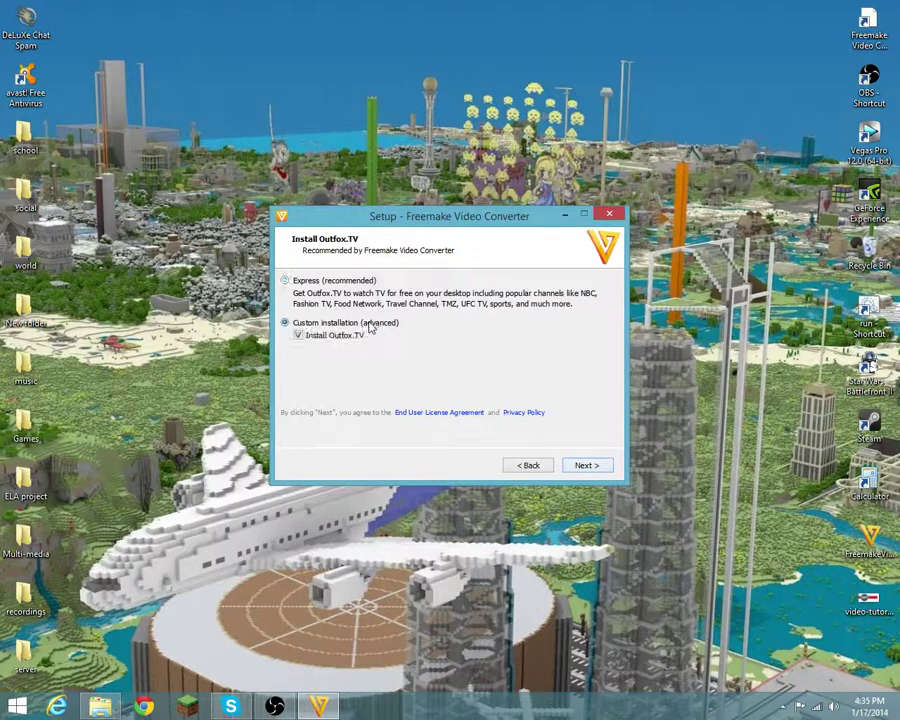
click(306, 340)
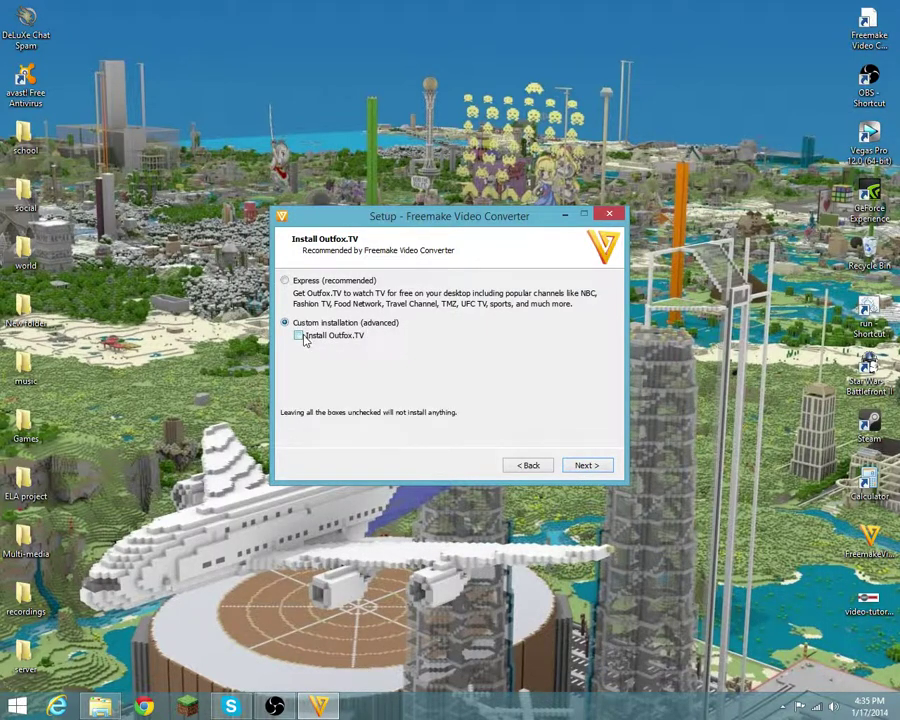
click(590, 467)
Choose custom components, keep the default location, and begin installing
click(322, 334)
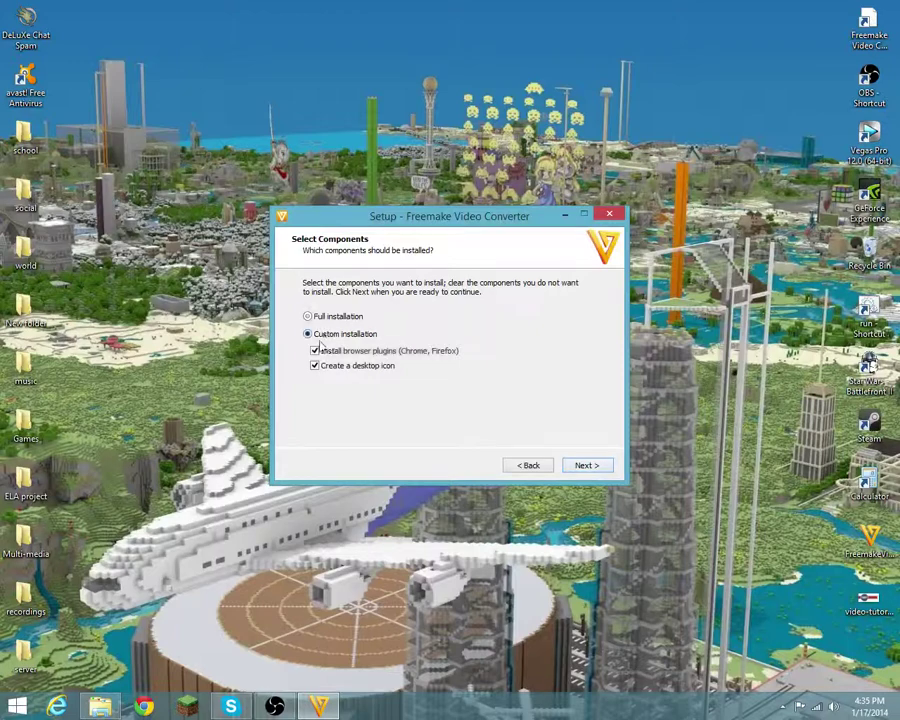
click(585, 466)
click(580, 465)
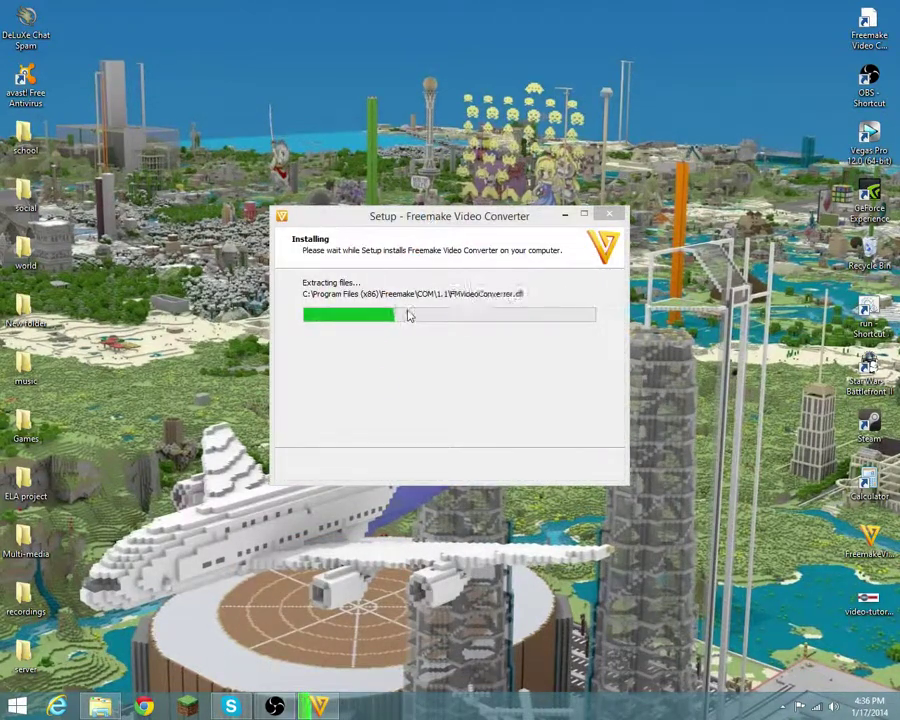
Let the installation complete and finish setup with Freemake Video Converter launching
click(482, 222)
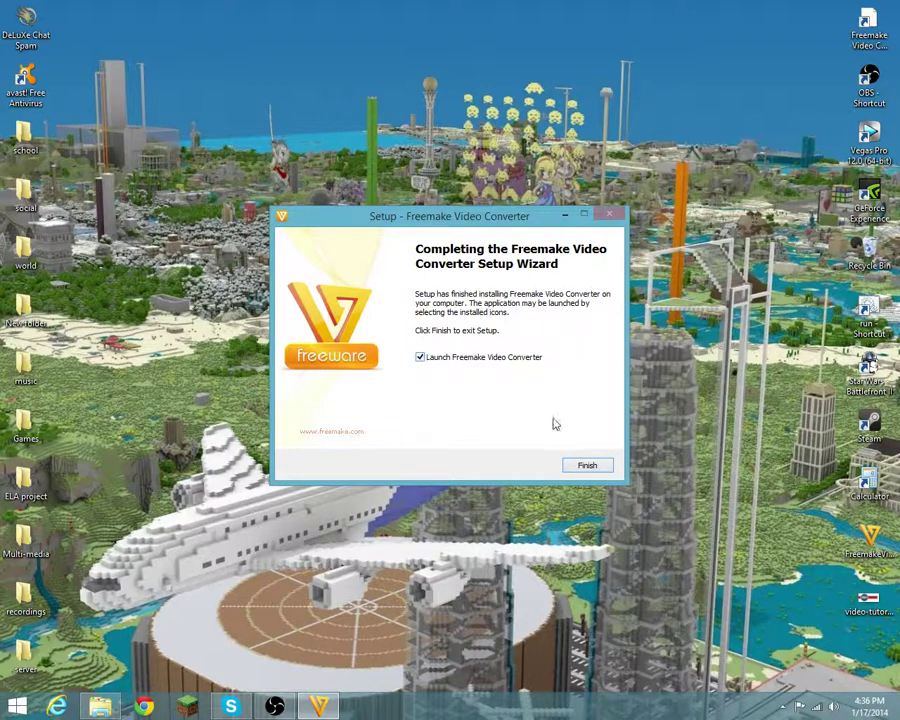
click(586, 467)
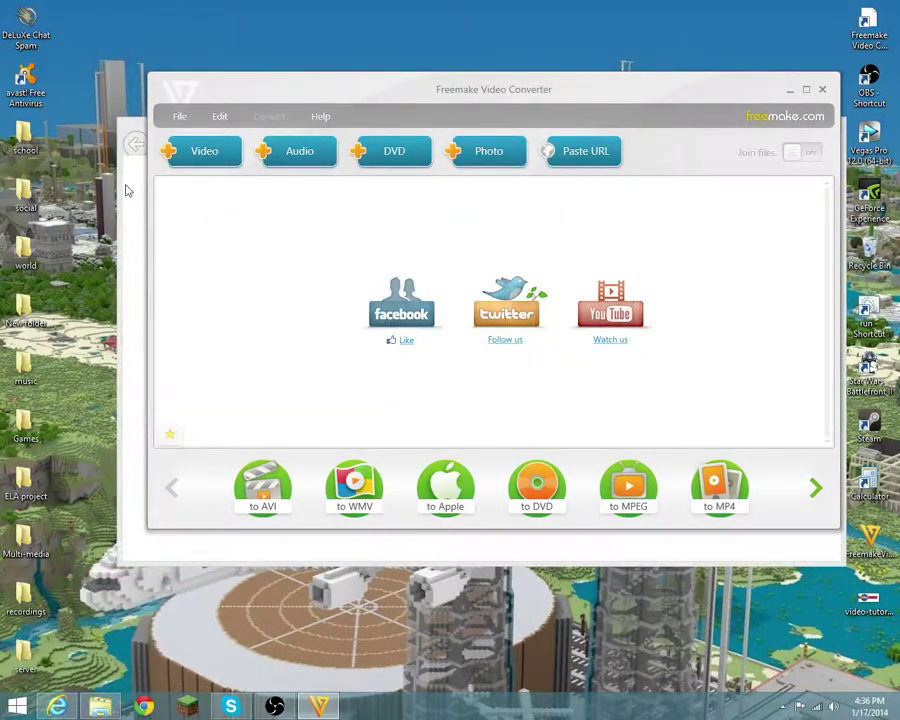
Close the thank-you page and arrange the converter window over the iPod folder window
click(823, 142)
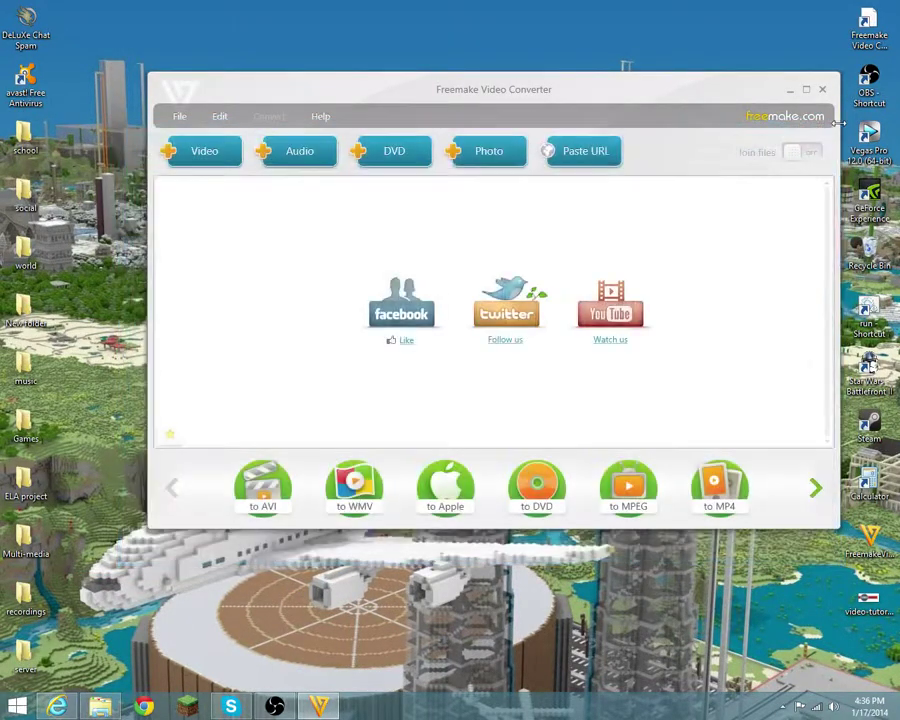
click(100, 706)
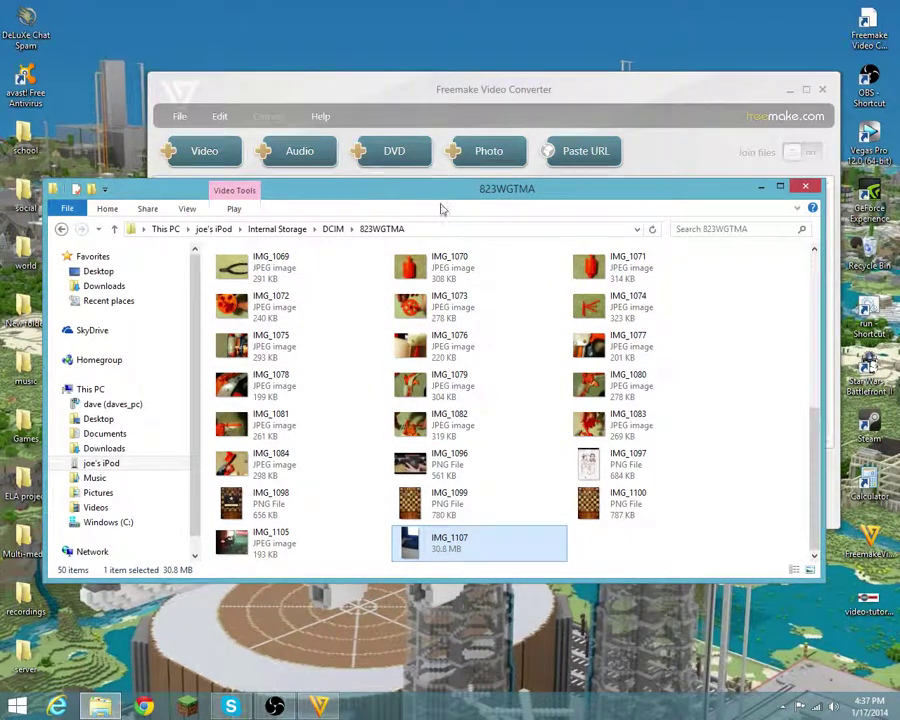
drag(446, 186, 452, 318)
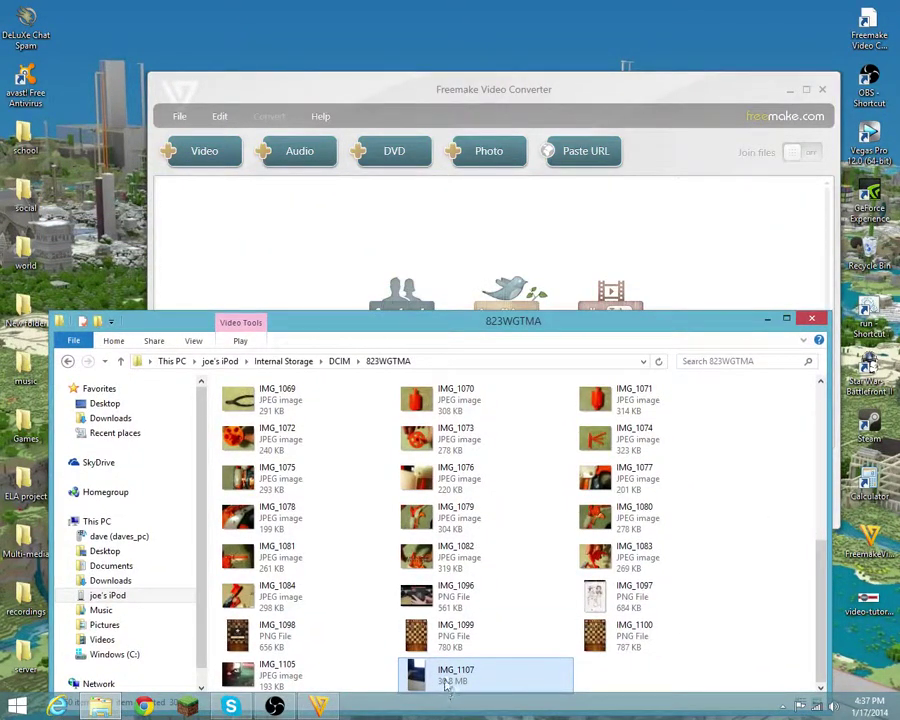
drag(447, 683, 472, 297)
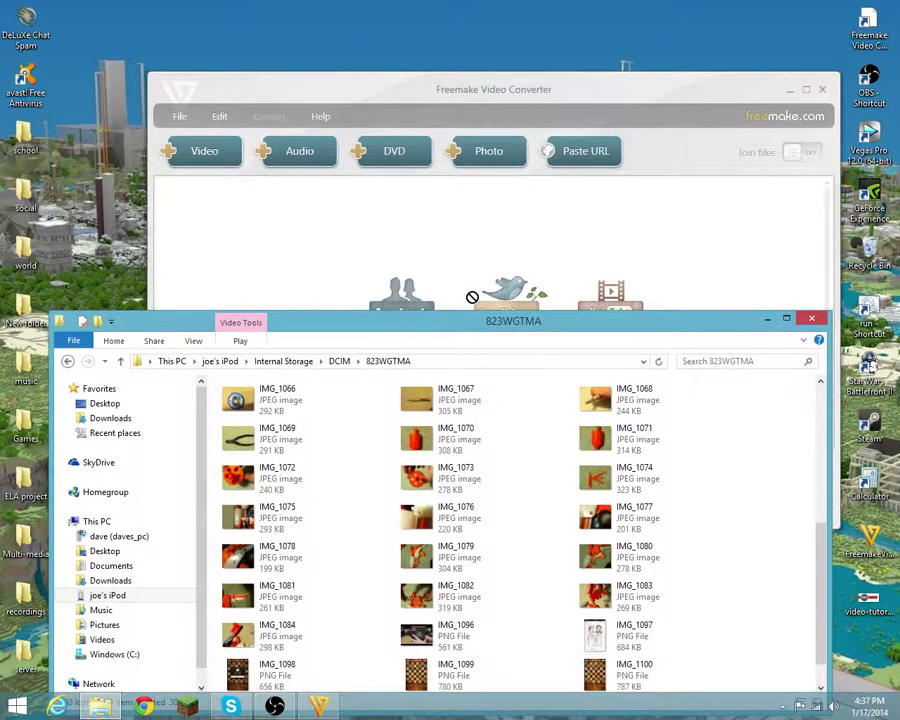
drag(730, 330, 684, 491)
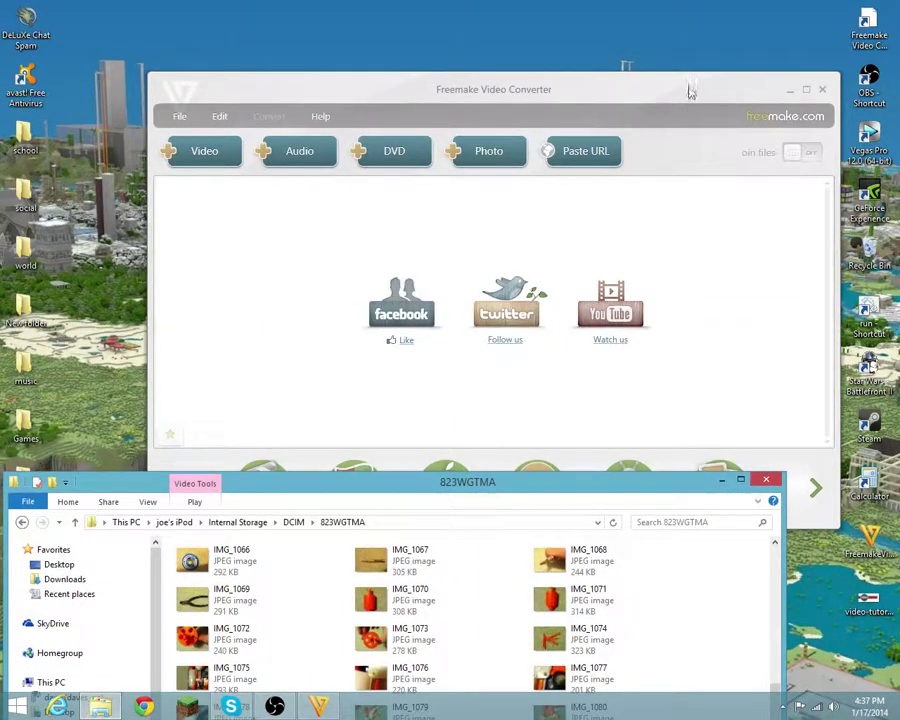
mouse_move(689, 90)
mouse_down()
mouse_move(590, 357)
mouse_move(646, 70)
mouse_up()
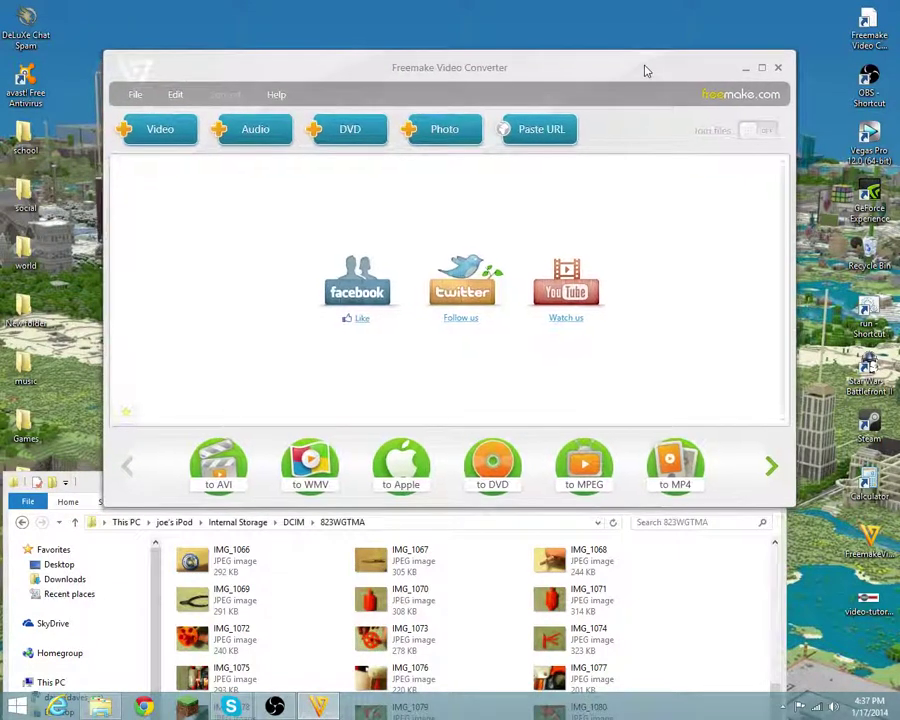
Minimize the file browser and start adding a file via the converter's File menu
click(571, 524)
click(719, 478)
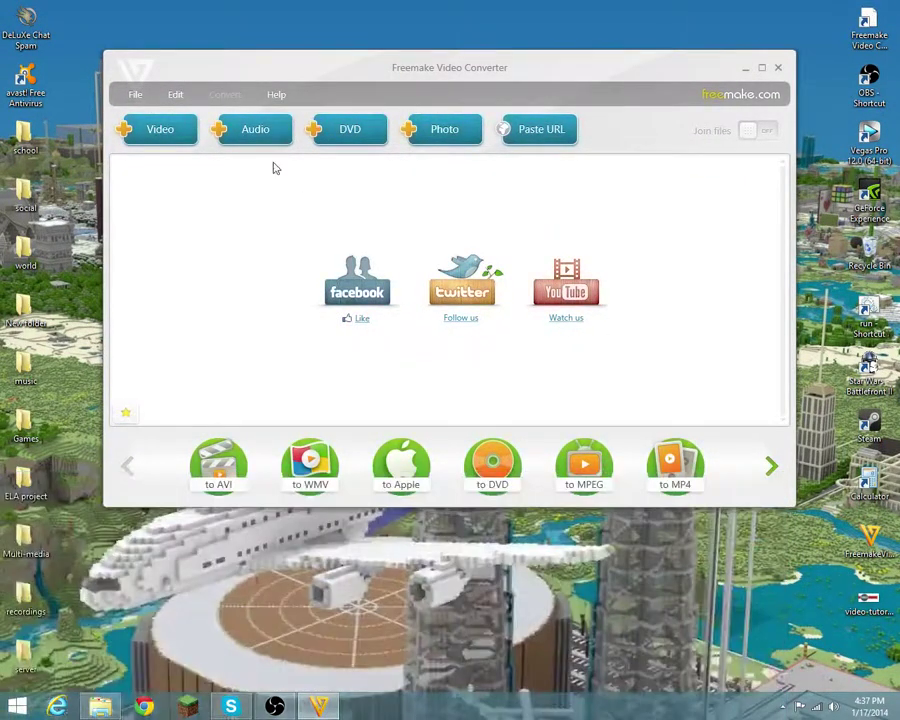
click(136, 94)
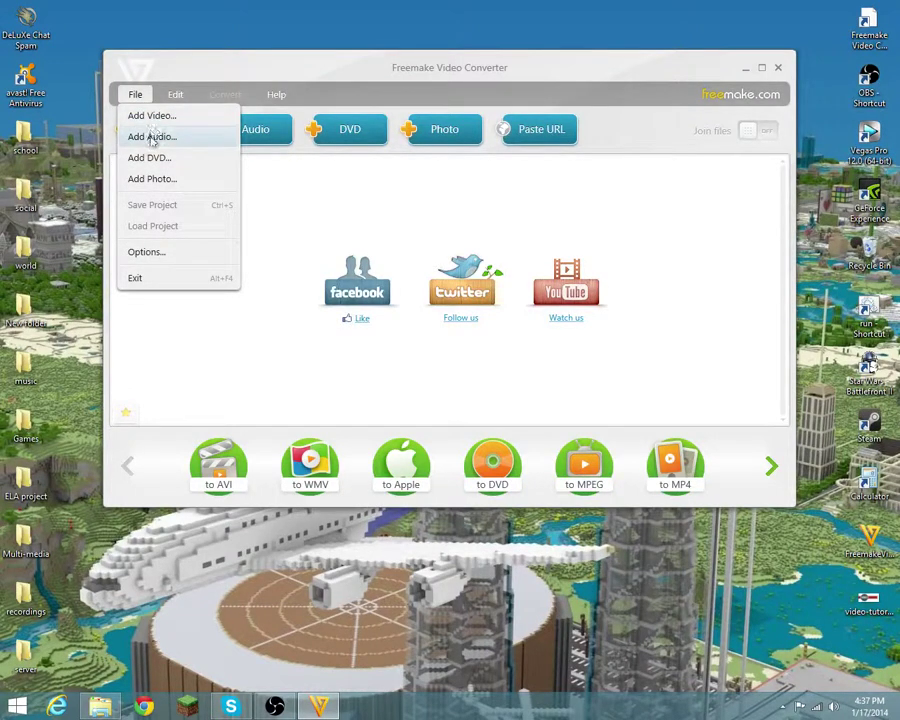
click(151, 137)
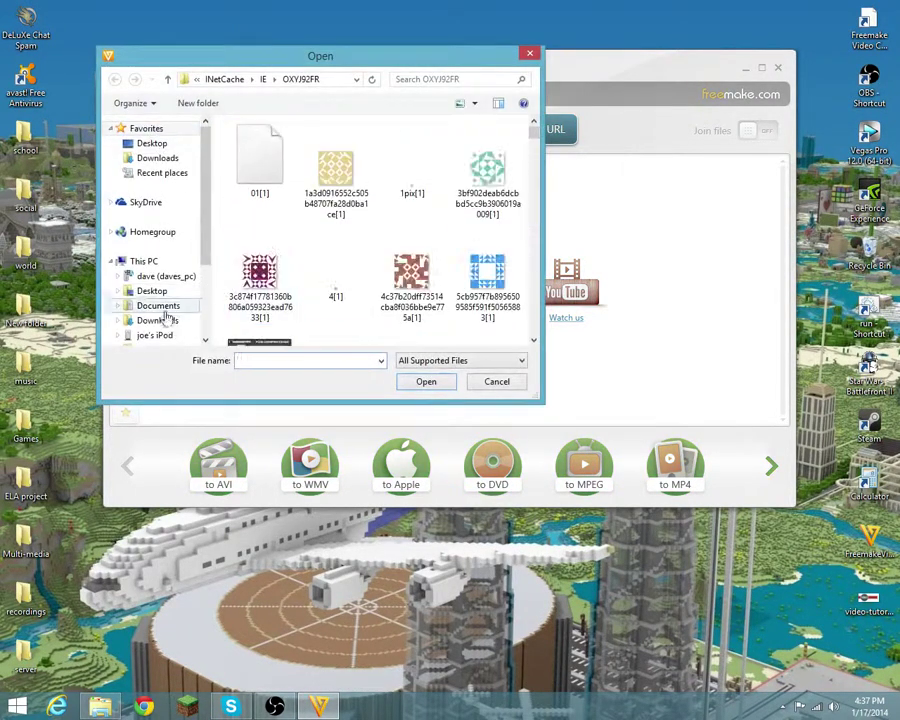
Browse to the iPod's DCIM/823WGTMA folder and add IMG_1107 to the list
scroll(168, 320, down, 1)
click(155, 314)
double_click(304, 146)
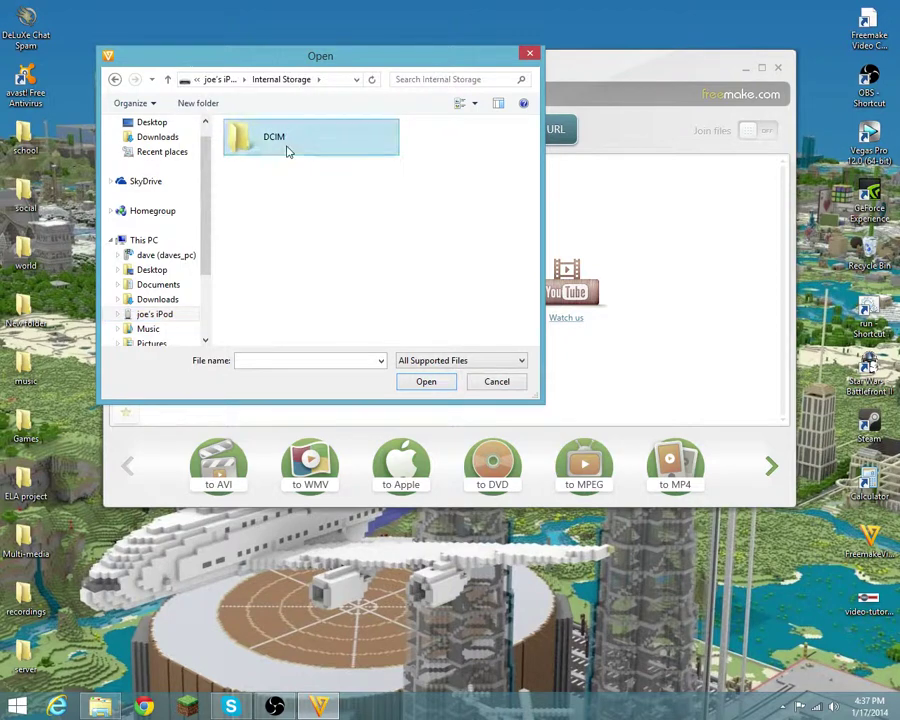
double_click(286, 181)
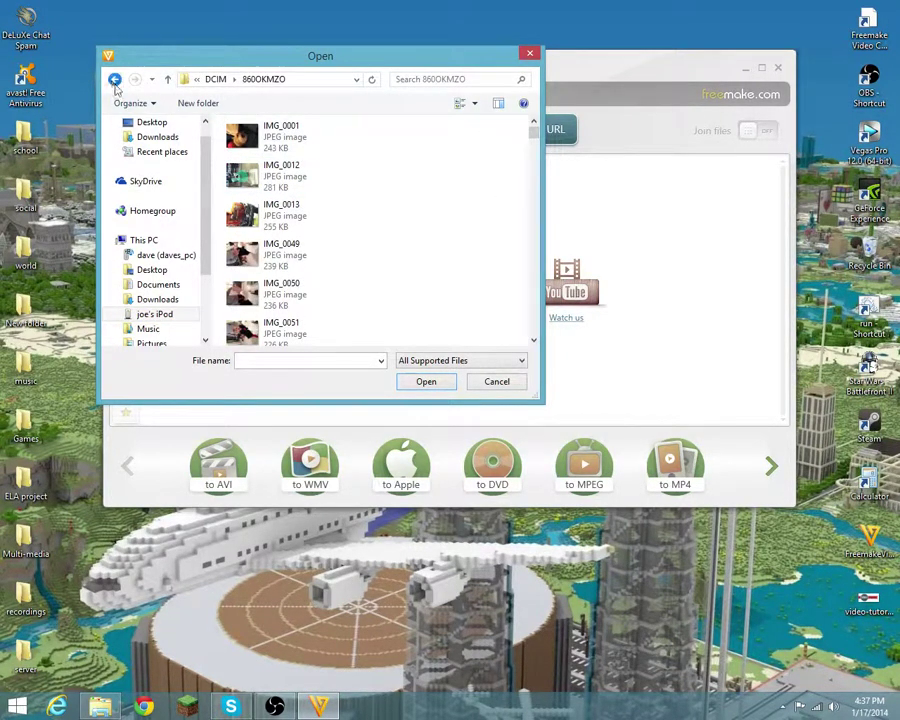
click(114, 79)
double_click(270, 142)
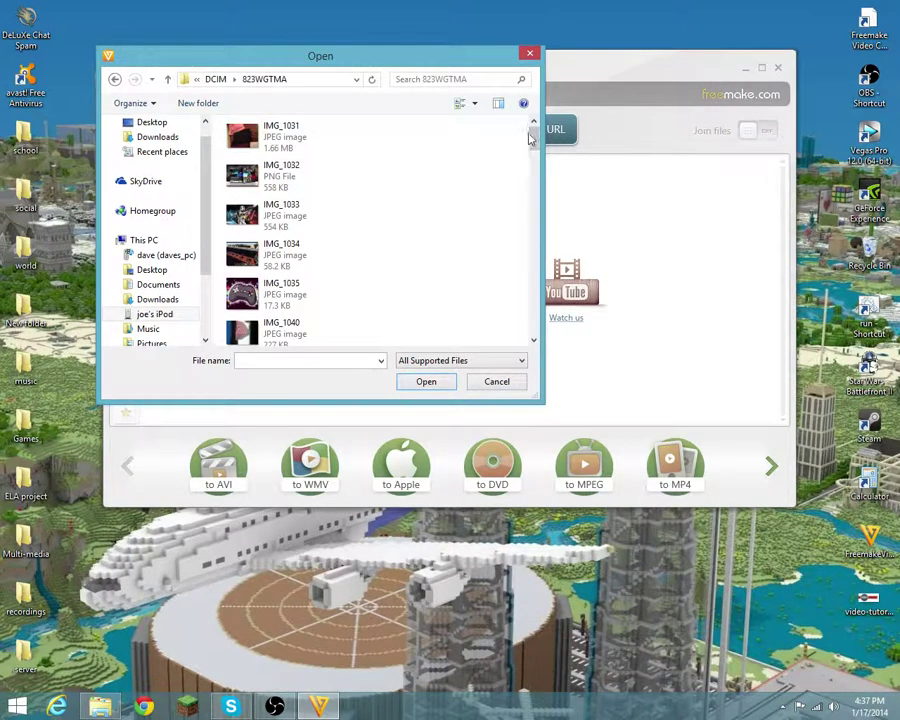
drag(530, 140, 532, 320)
click(281, 325)
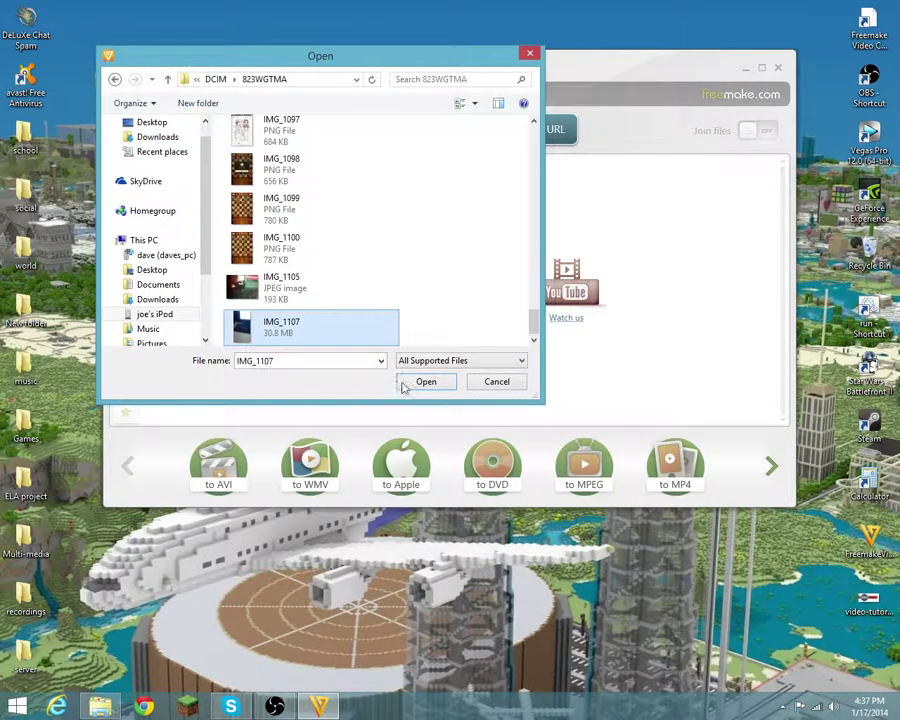
click(420, 383)
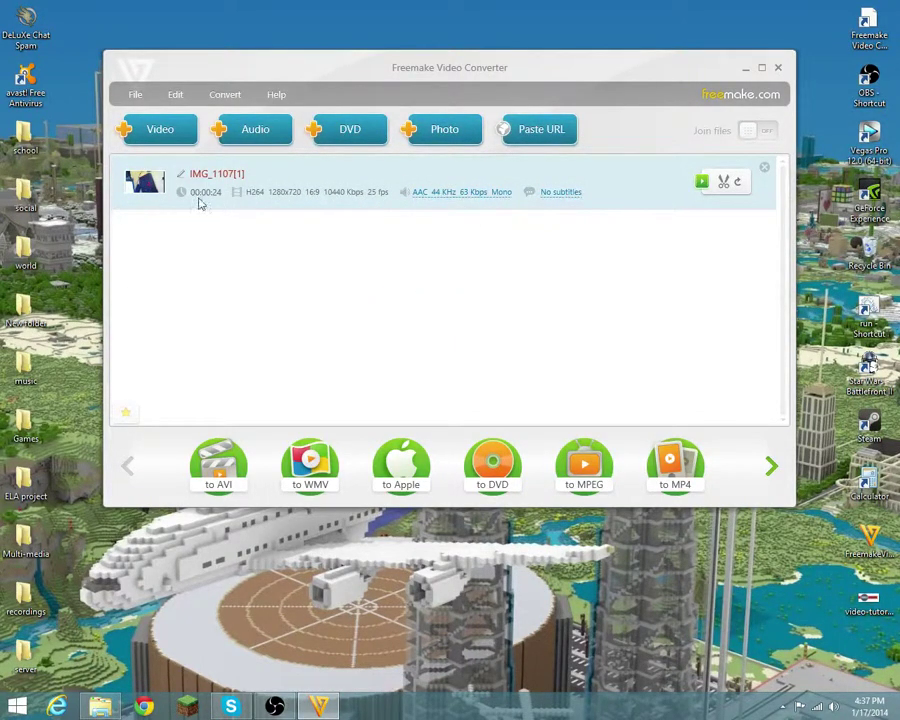
Check IMG_1107's audio and subtitle dropdowns, keeping AAC mono audio and no subtitles
click(464, 196)
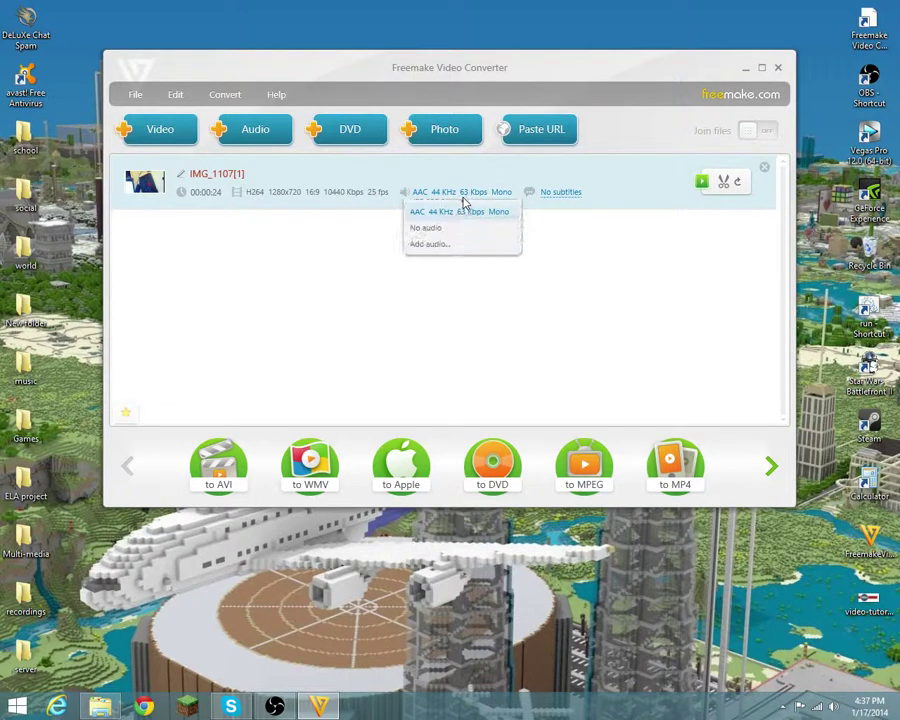
click(464, 203)
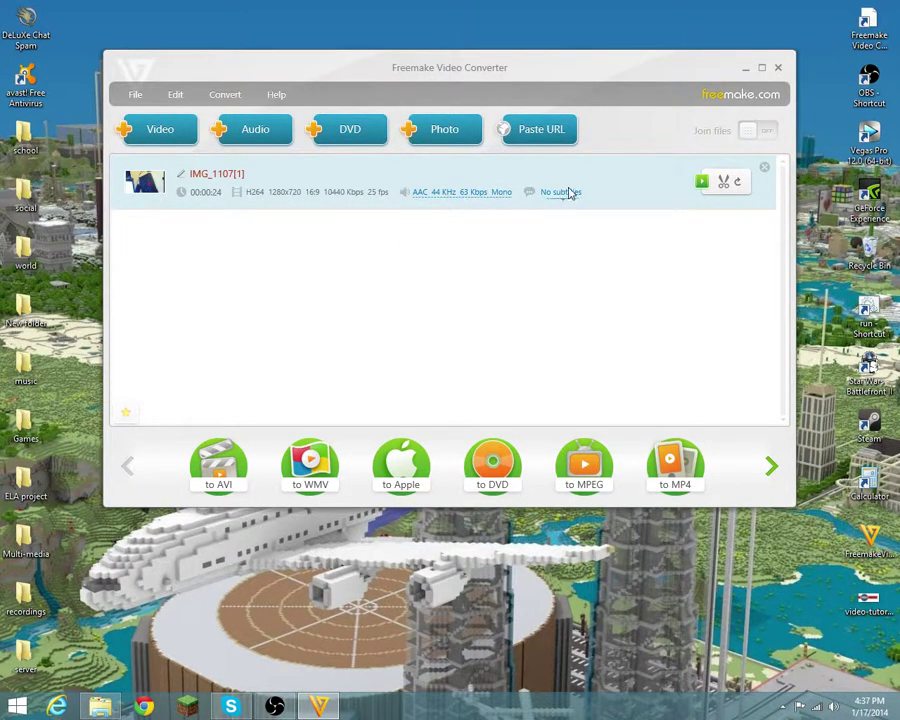
click(567, 192)
Choose MP4 output with the HD 720p preset, saving IMG_1107[1].mp4 to Videos
click(673, 467)
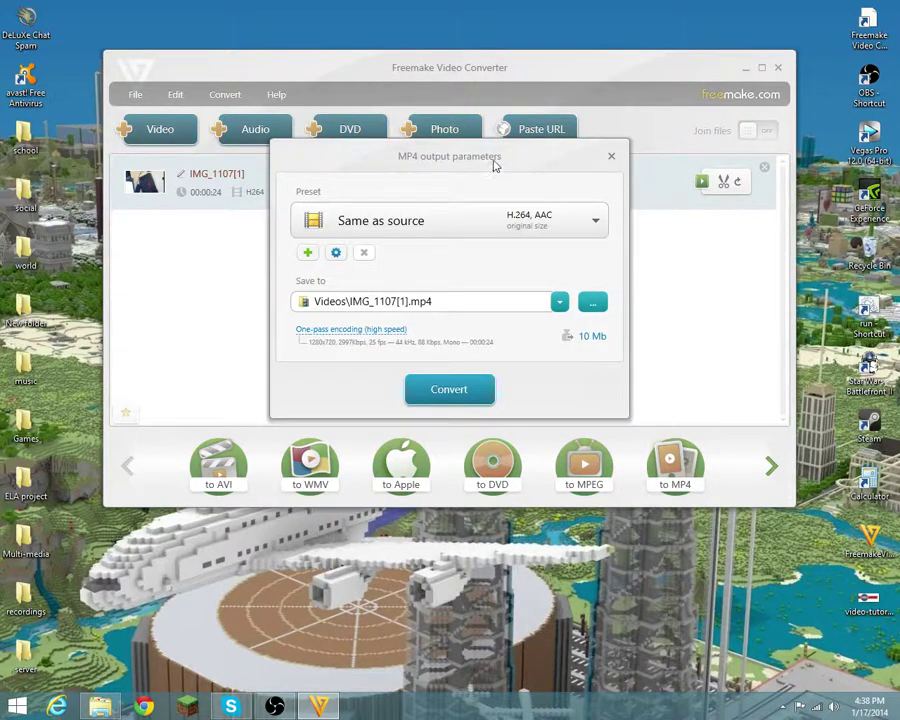
drag(492, 164, 495, 163)
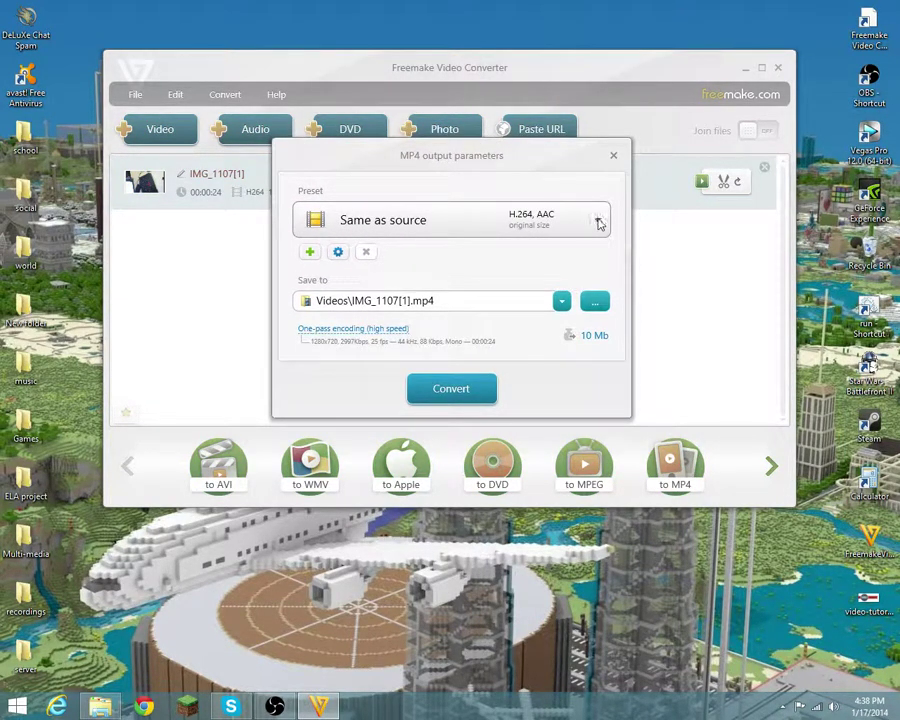
click(599, 223)
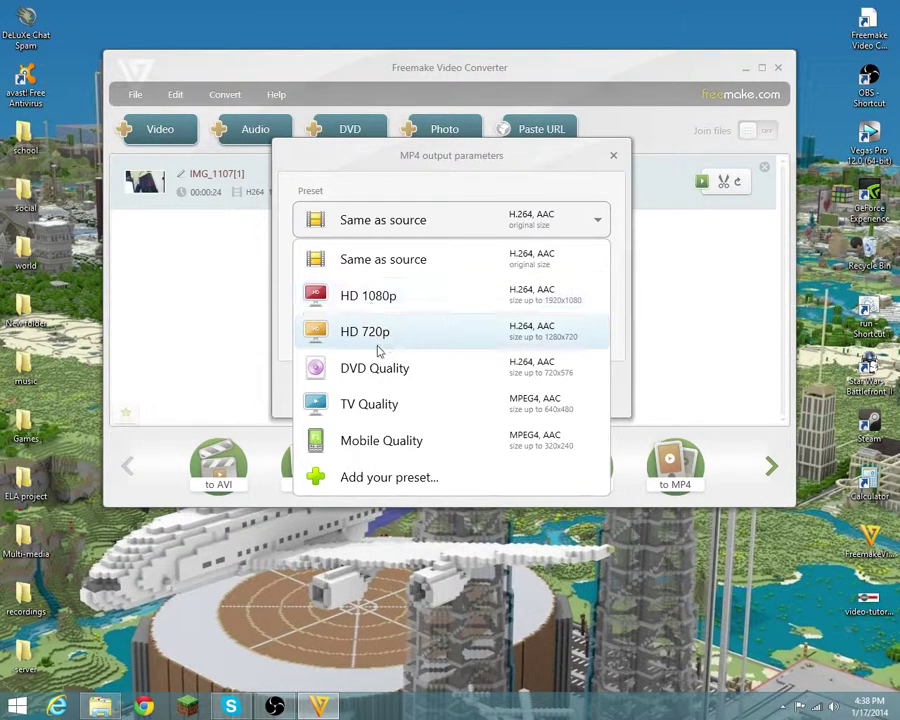
click(386, 337)
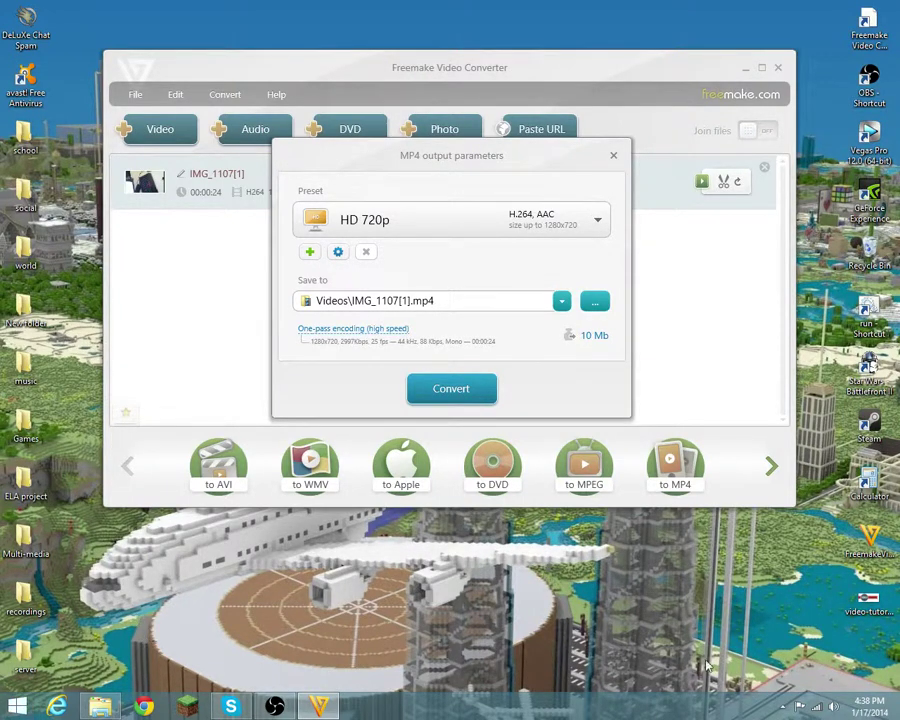
Run the MP4 conversion to 100%, dismiss the success message, and reveal the output file
click(448, 390)
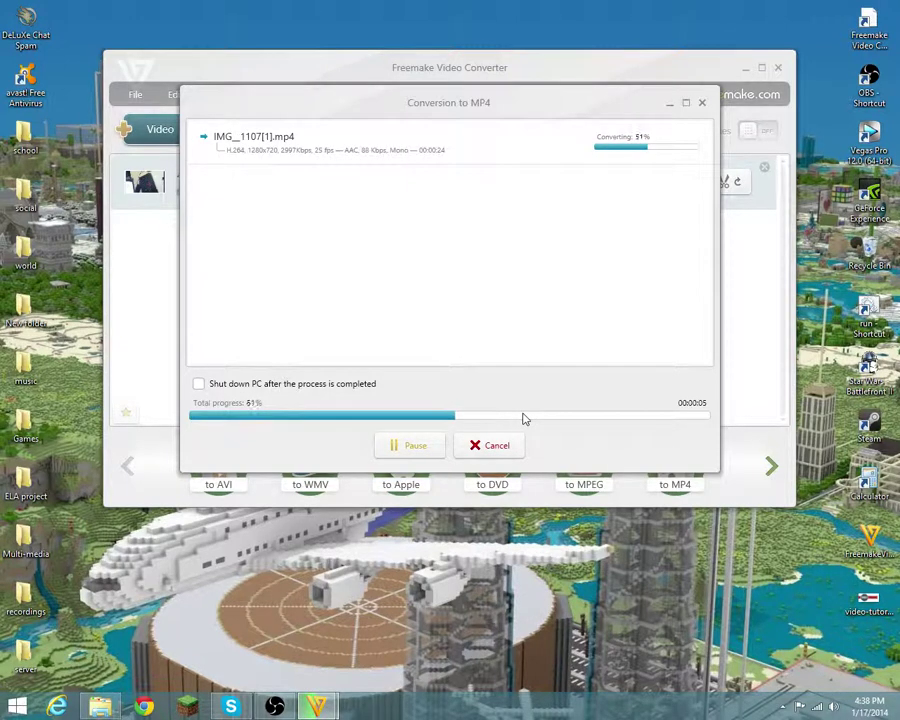
click(675, 106)
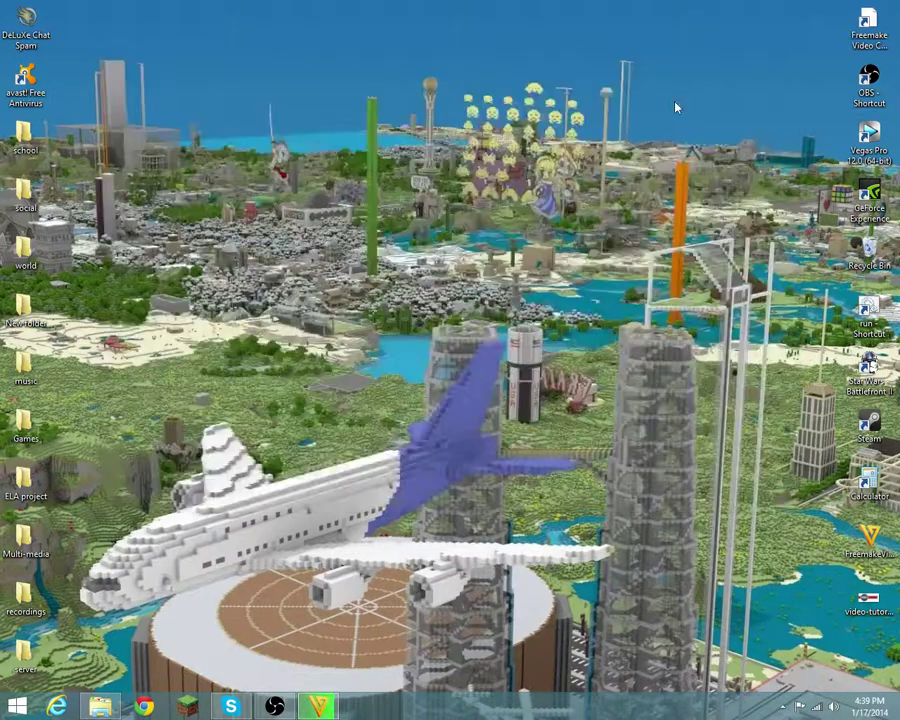
click(318, 706)
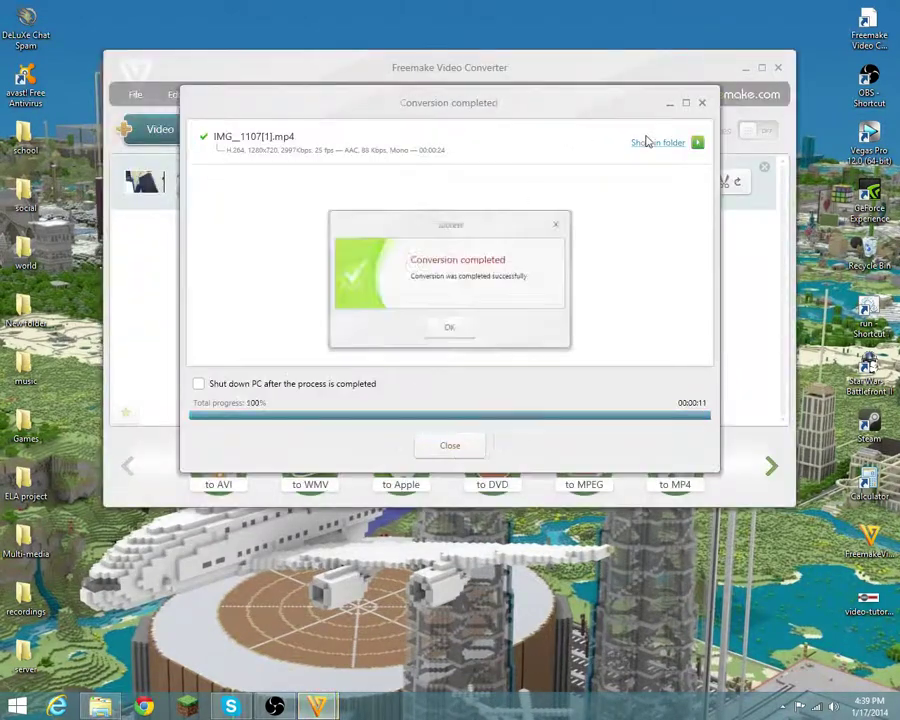
click(430, 340)
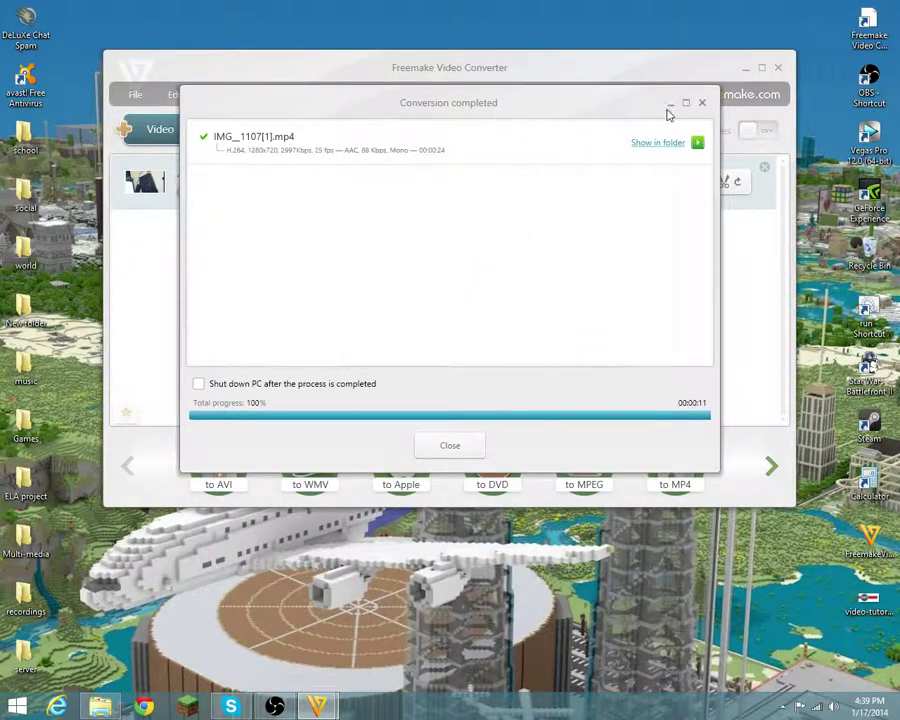
click(670, 104)
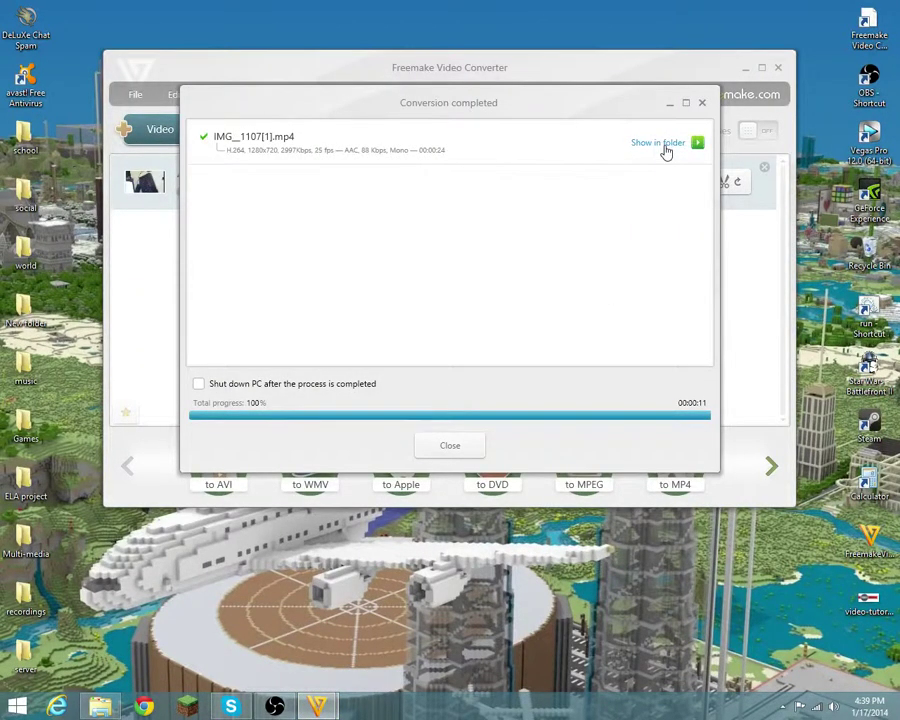
click(660, 143)
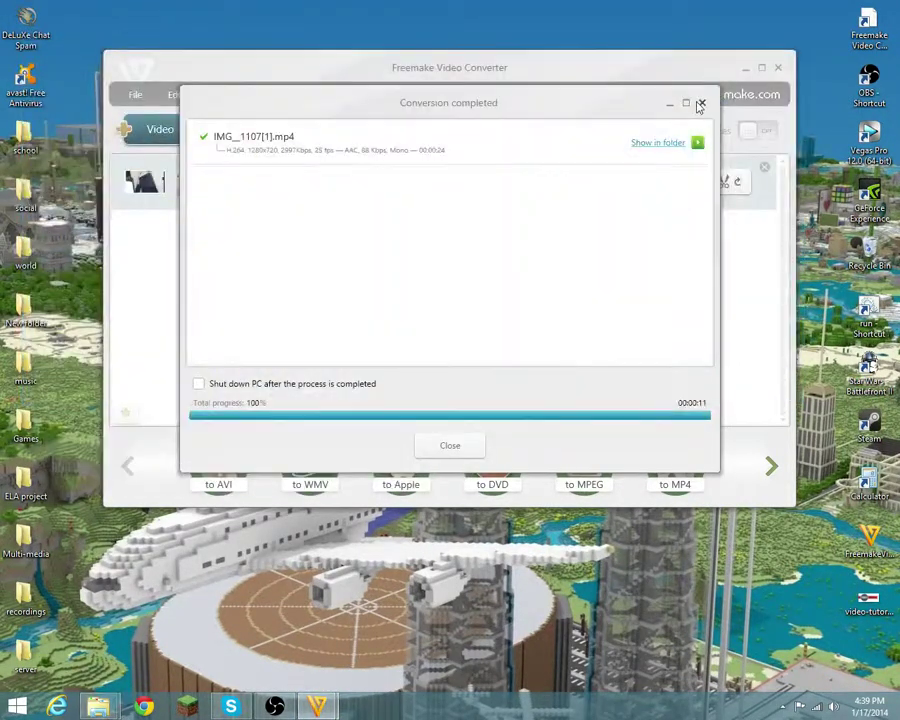
Close the summary, try cutting the clip's first 4 seconds, then close the editor
click(701, 103)
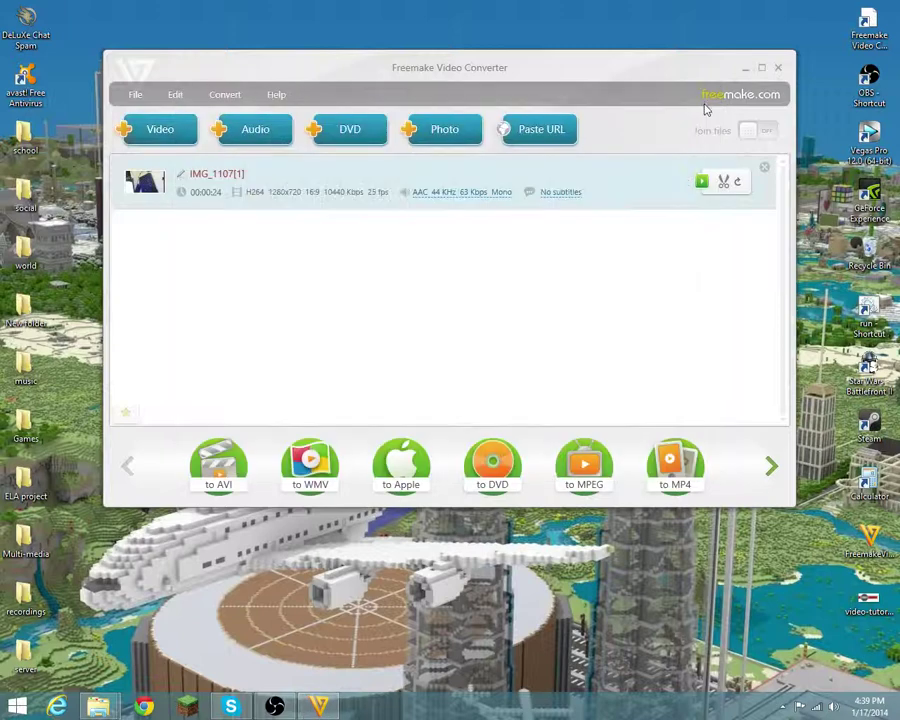
click(720, 184)
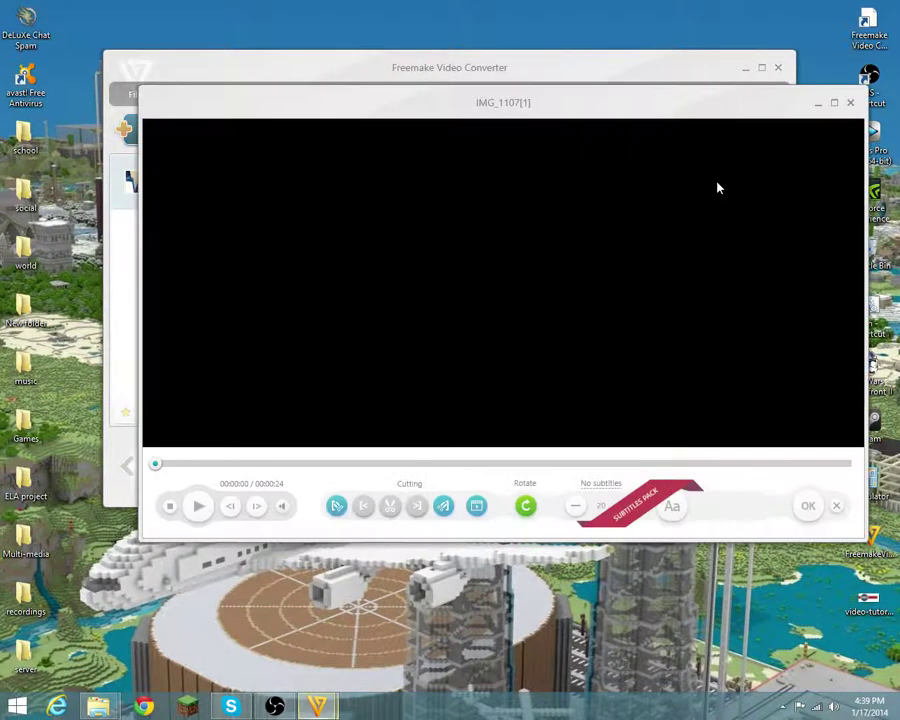
click(337, 506)
click(278, 463)
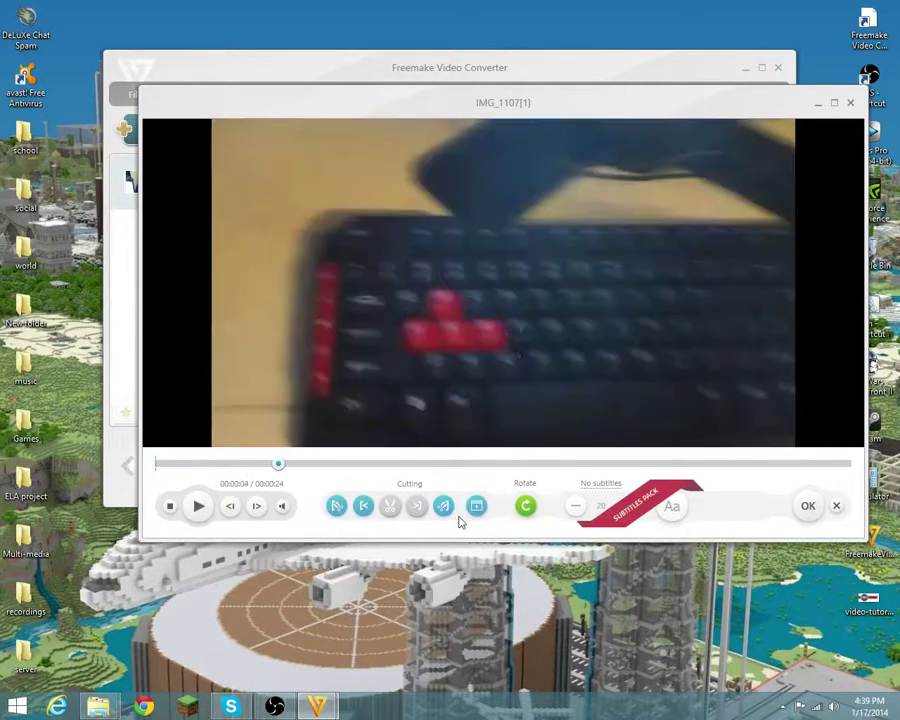
click(443, 506)
click(391, 506)
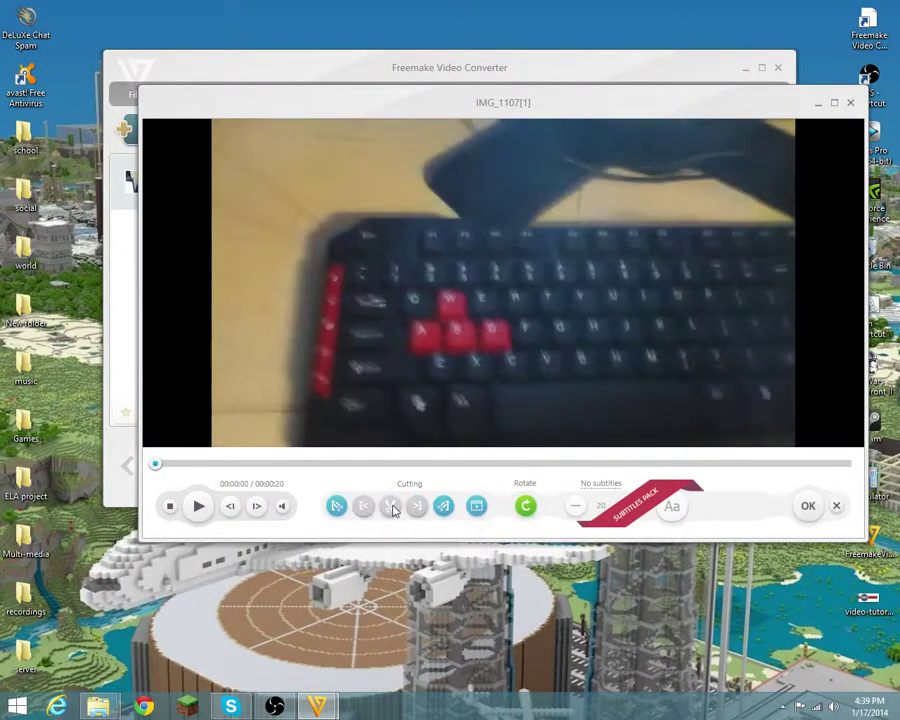
click(850, 102)
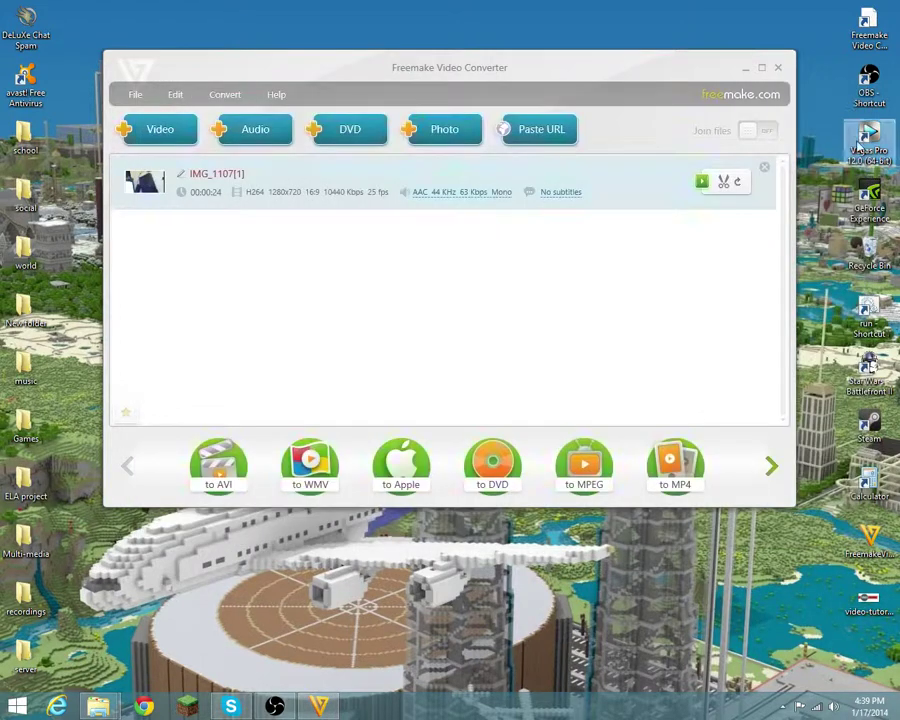
mouse_move(726, 68)
mouse_down()
mouse_move(689, 63)
mouse_move(635, 76)
mouse_up()
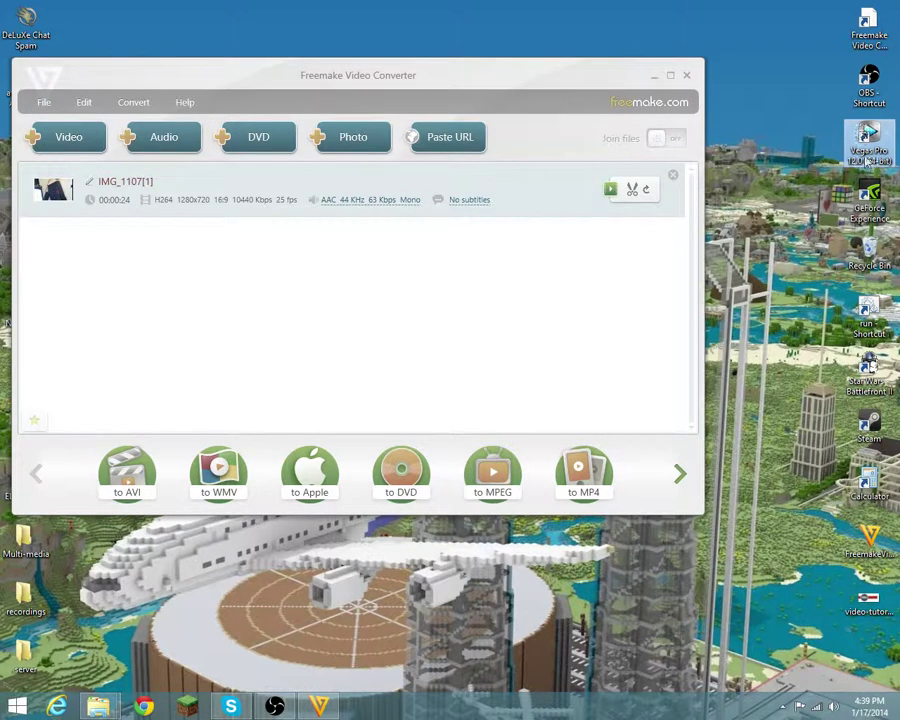
drag(450, 78, 513, 80)
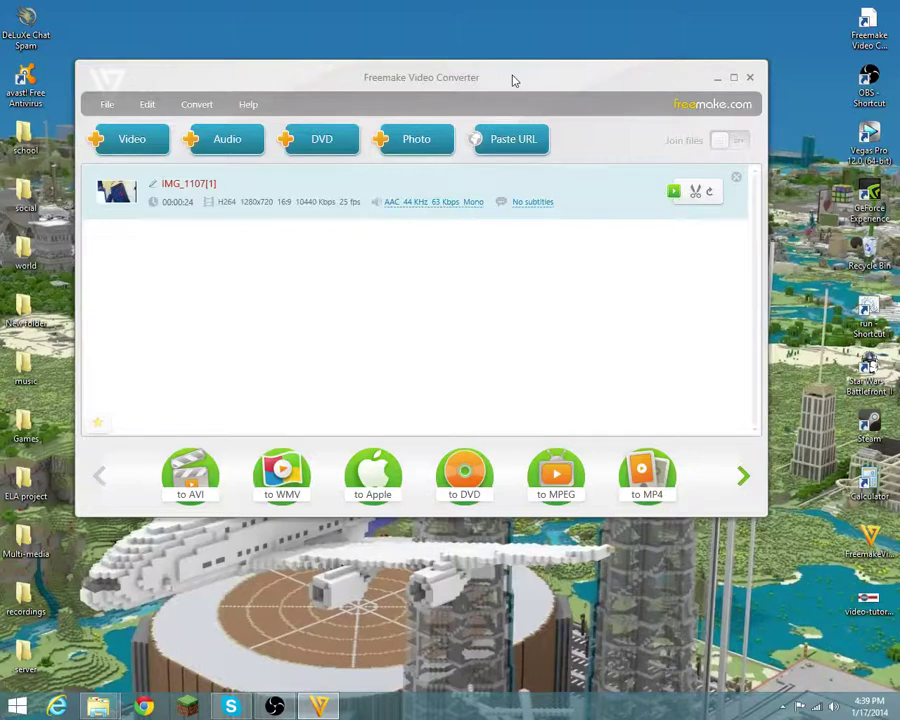
Close Freemake and bring up the Videos folder holding the 9.47 MB IMG_1107[1] MP4
click(749, 78)
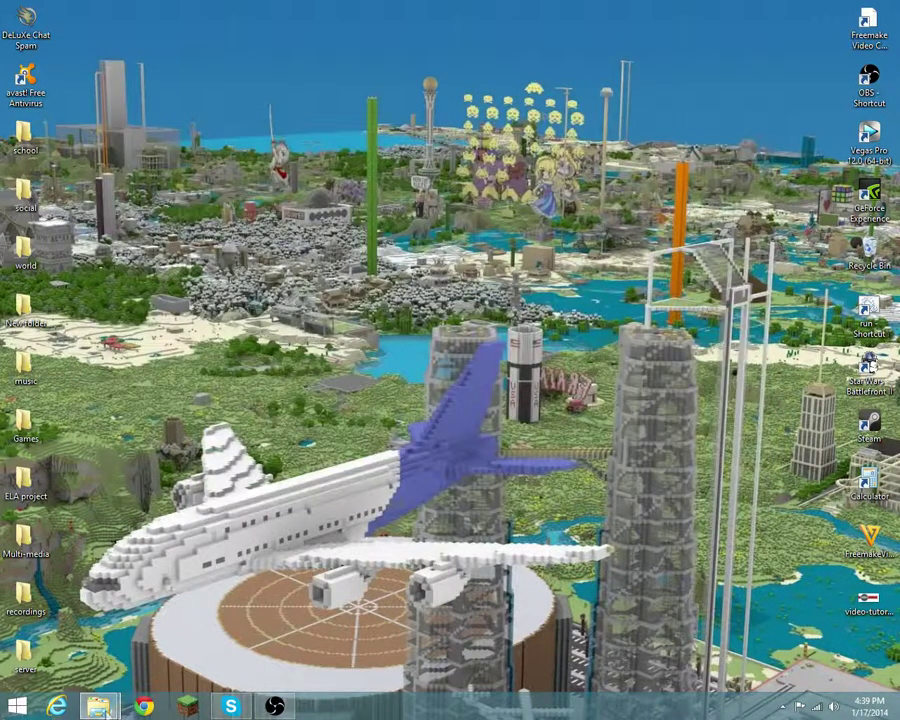
mouse_move(98, 706)
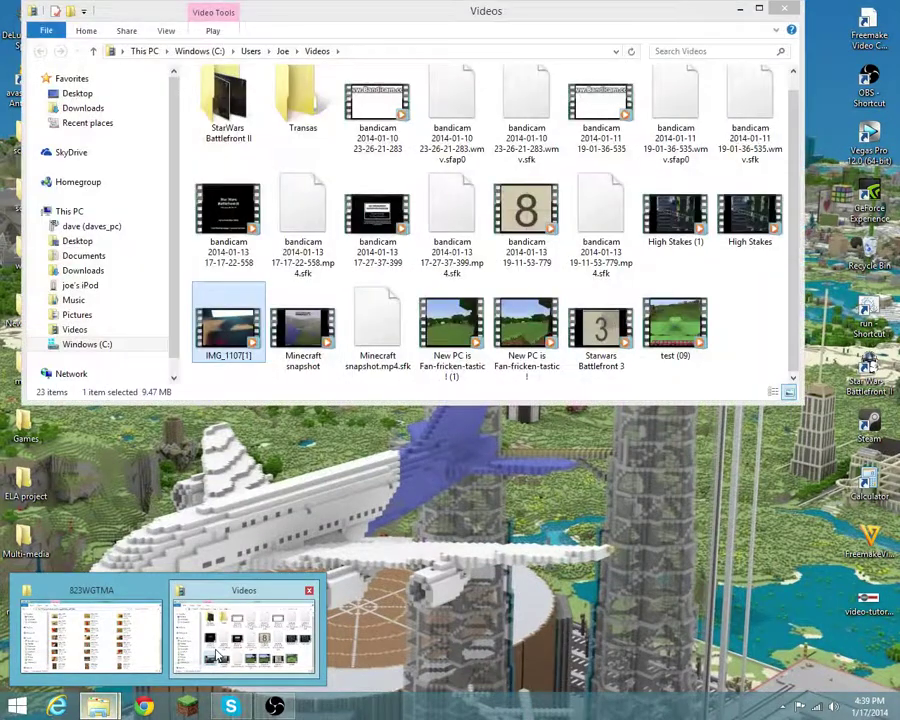
click(218, 655)
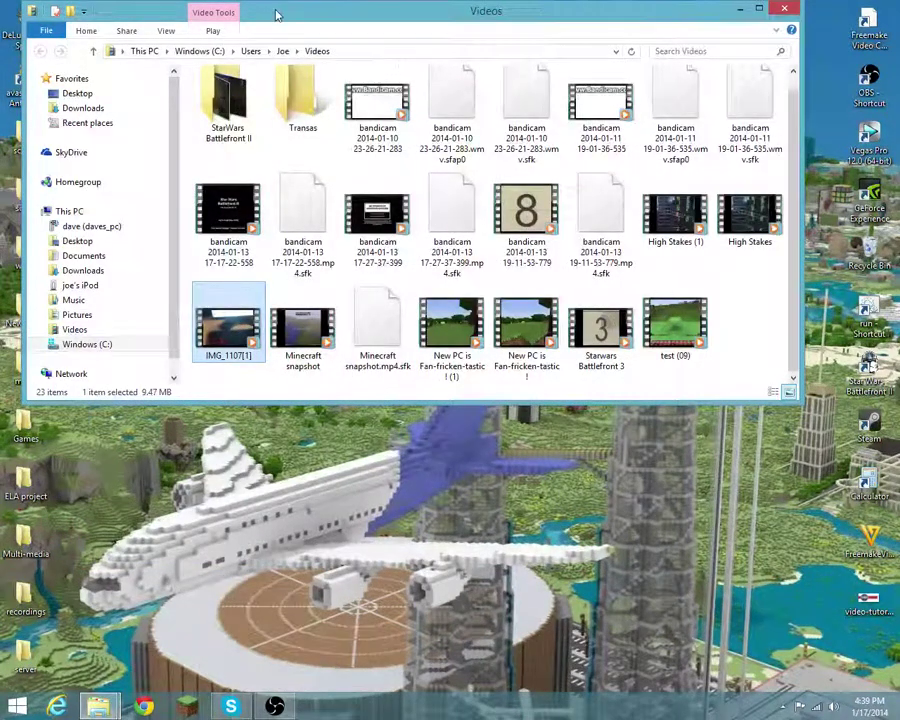
drag(277, 14, 344, 36)
mouse_move(228, 330)
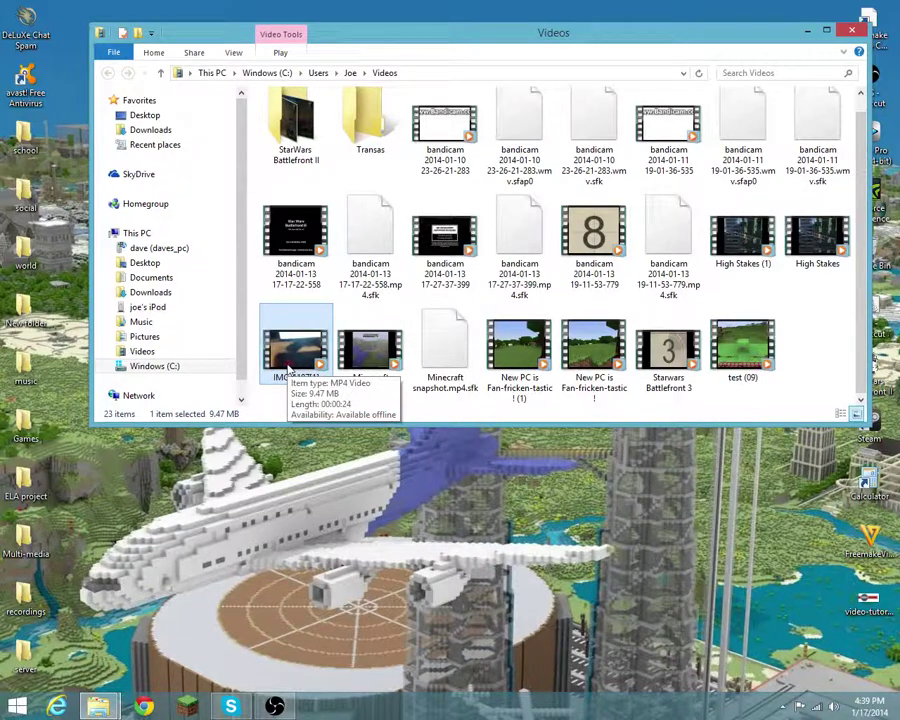